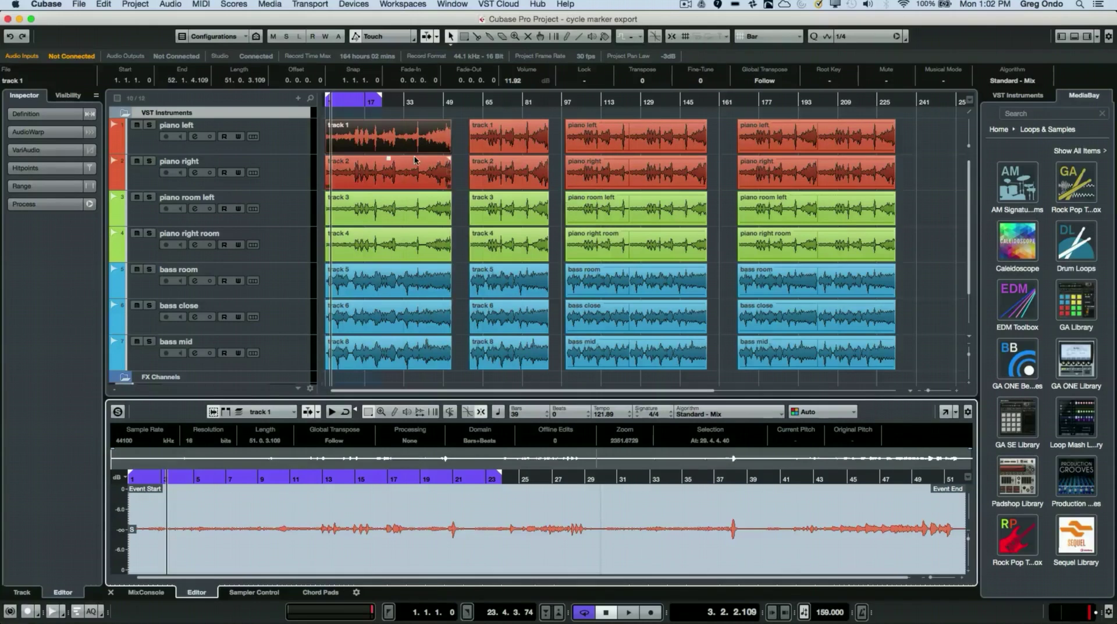
Play and stop the arrangement, then select the piano left track.
key("space")
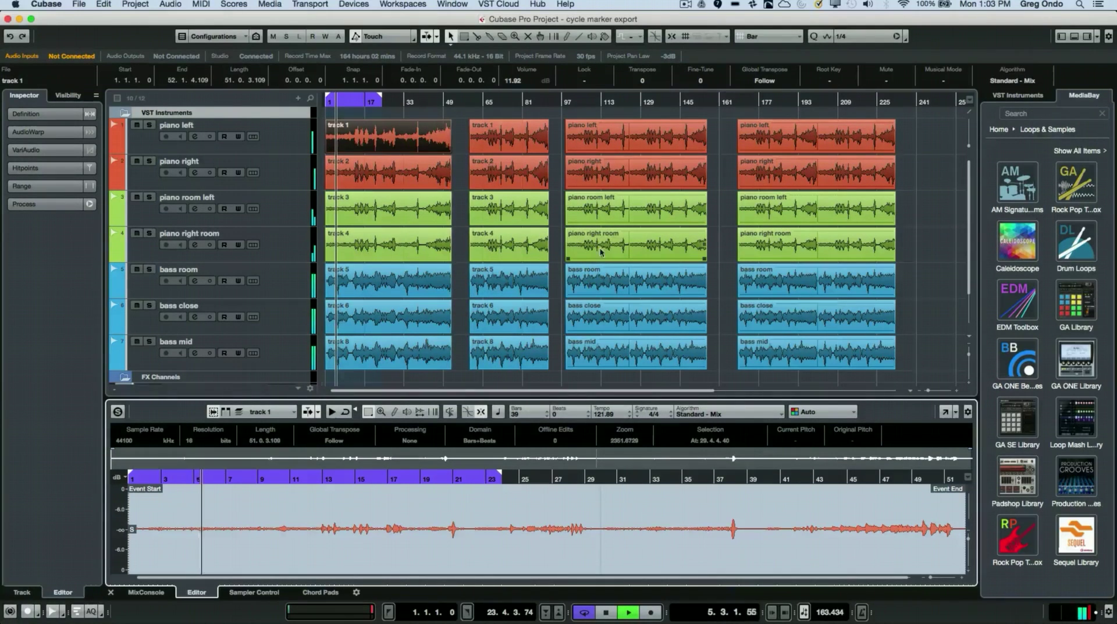
key("space")
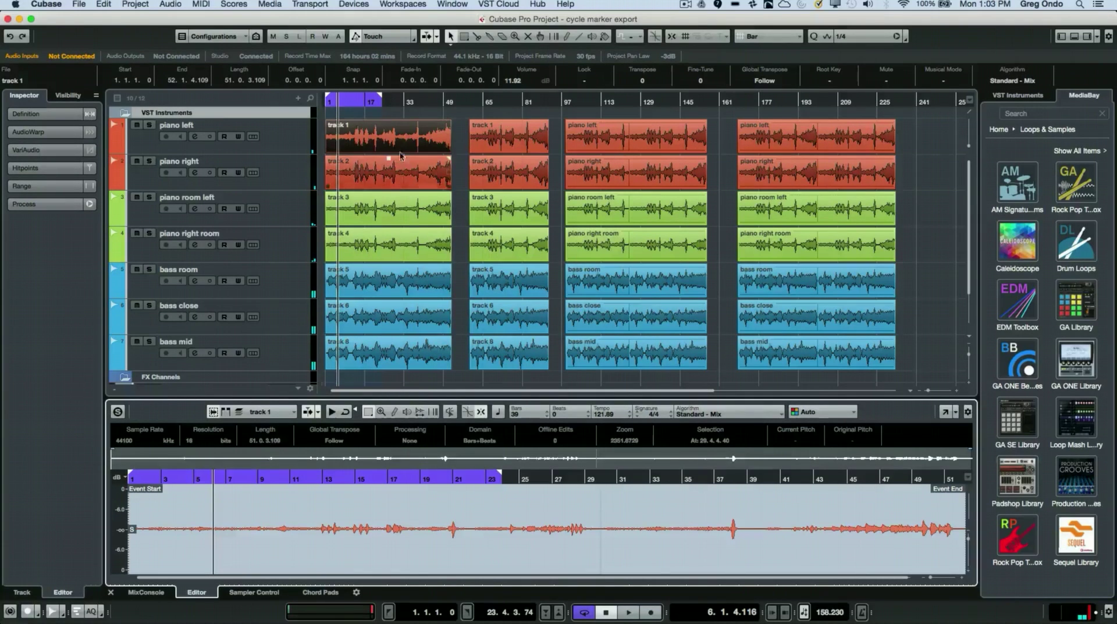
mouse_move(424, 137)
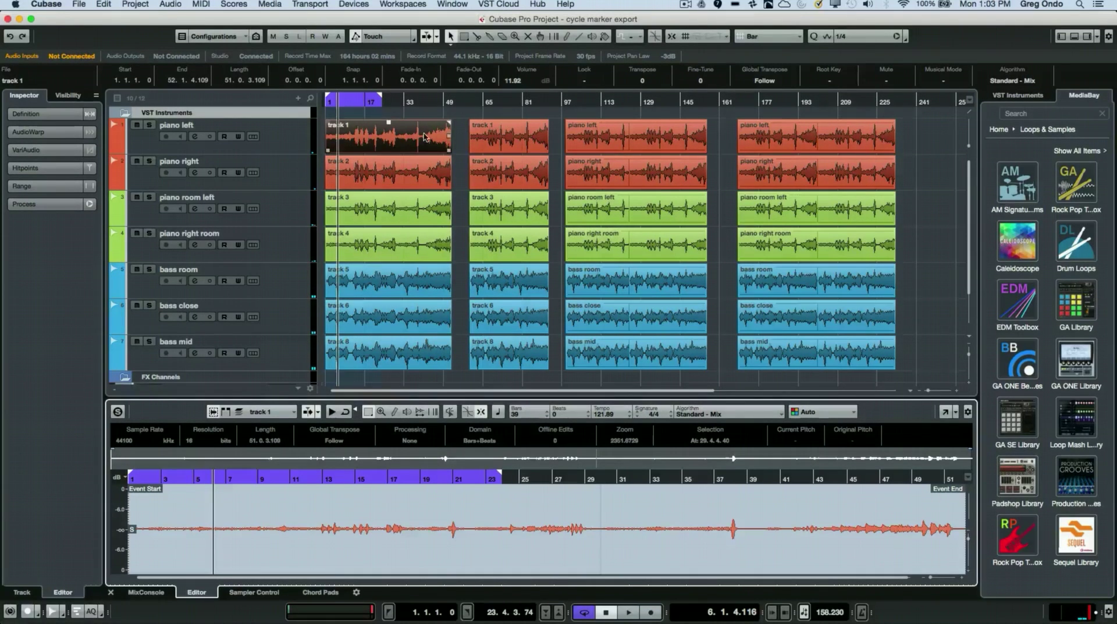
left_click(285, 139)
right_click(285, 139)
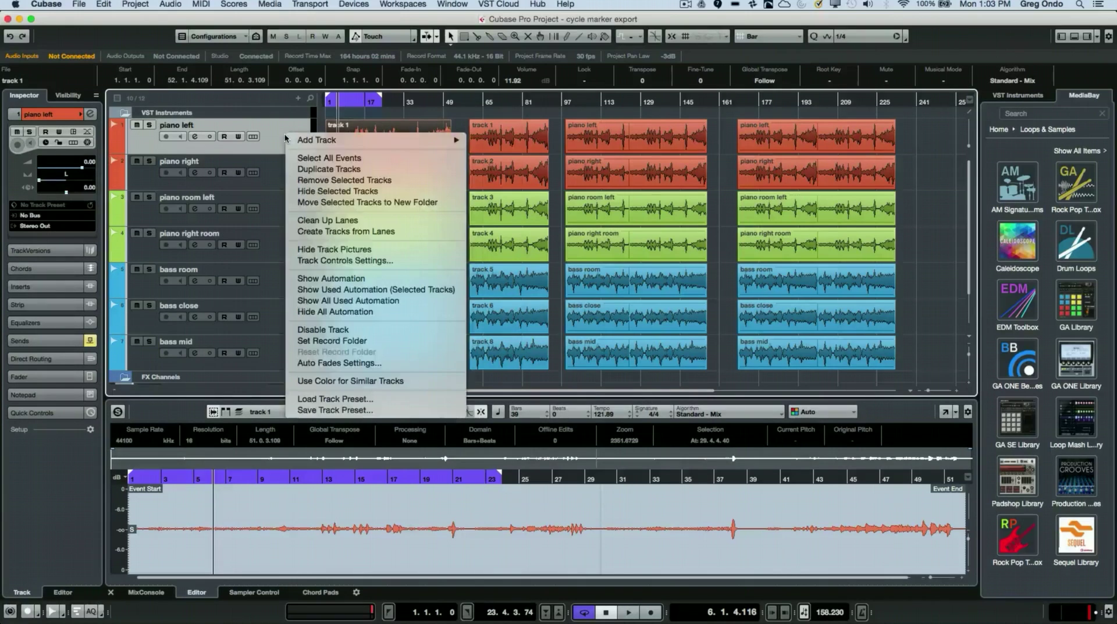
Add a single marker track, Markers 01, from the VST Instruments folder track's menu.
left_click(277, 117)
left_click(276, 116)
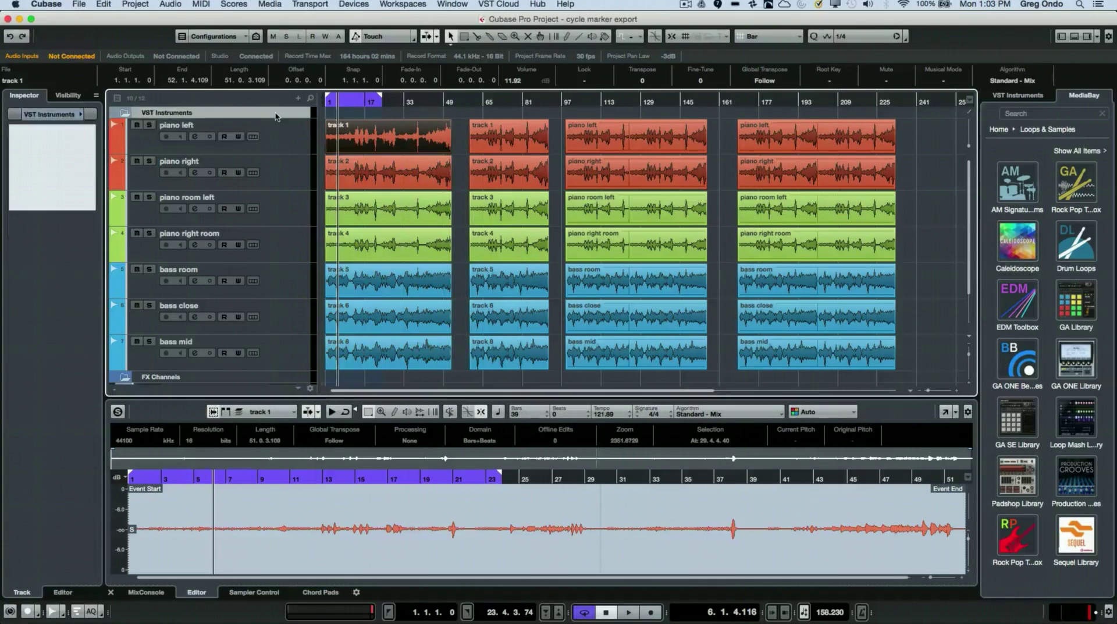
right_click(276, 117)
mouse_move(314, 121)
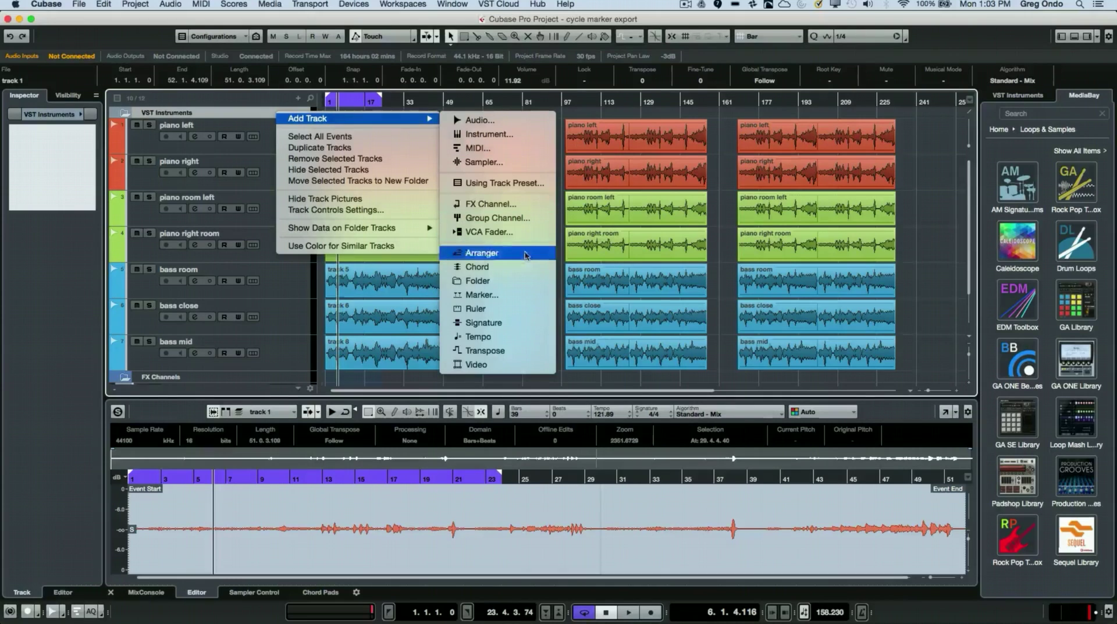
left_click(525, 295)
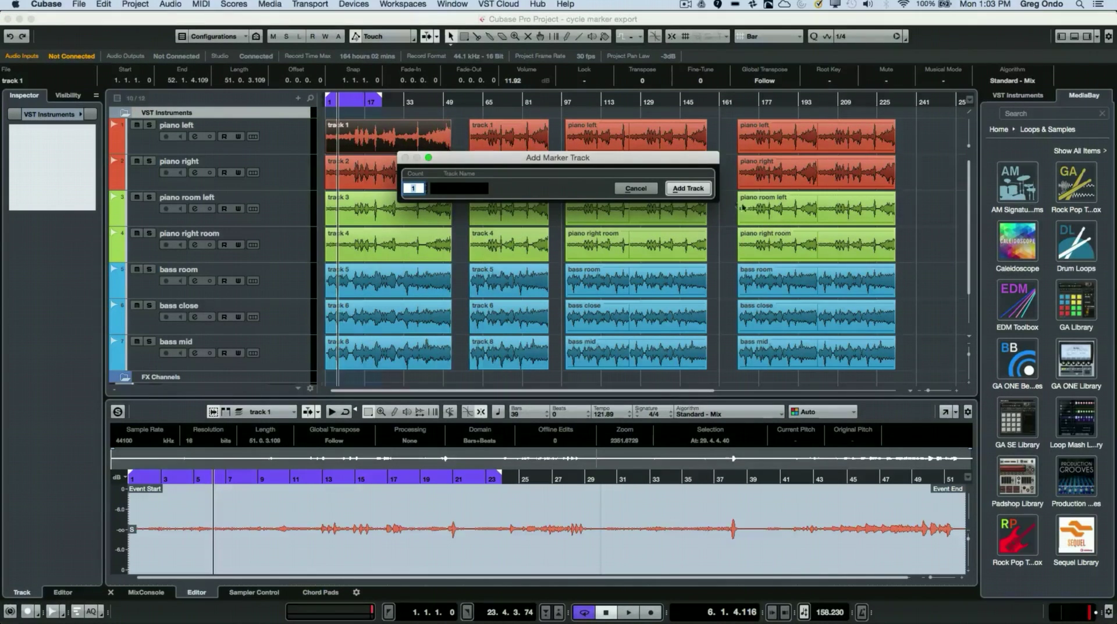
left_click(687, 189)
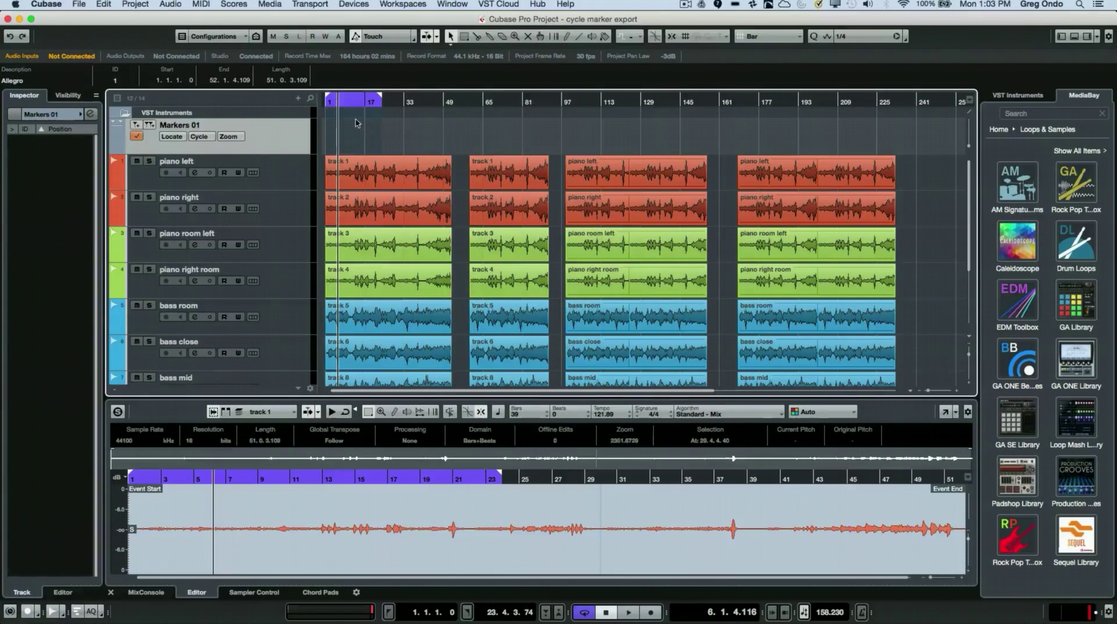
Set the cycle range to the first piano left event and add cycle marker 1 over bars 1–52.
left_click(394, 171)
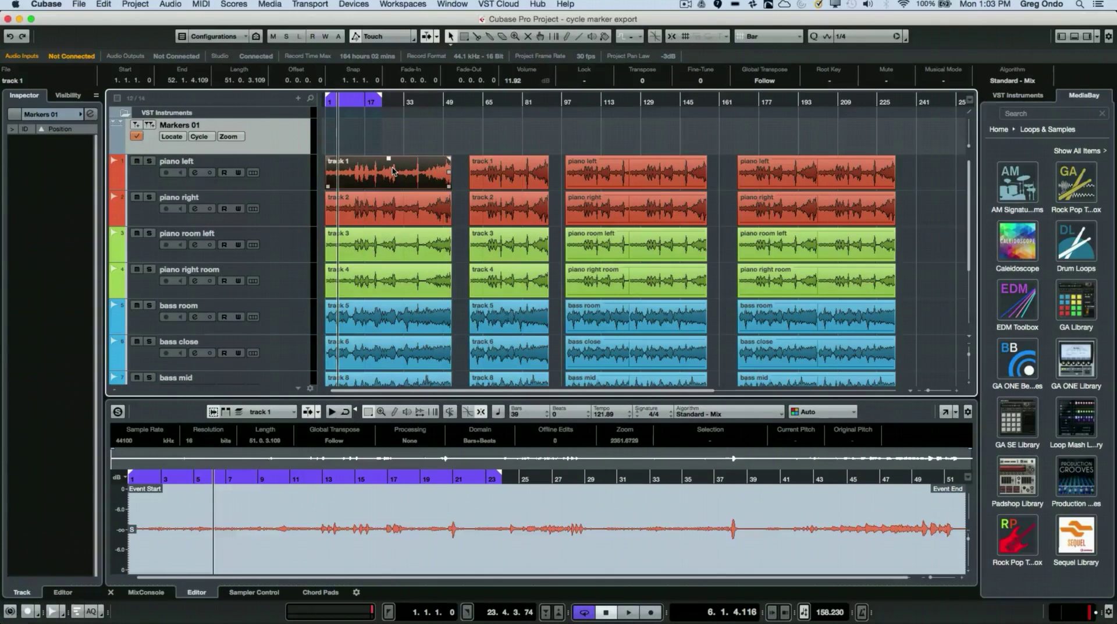
key("p")
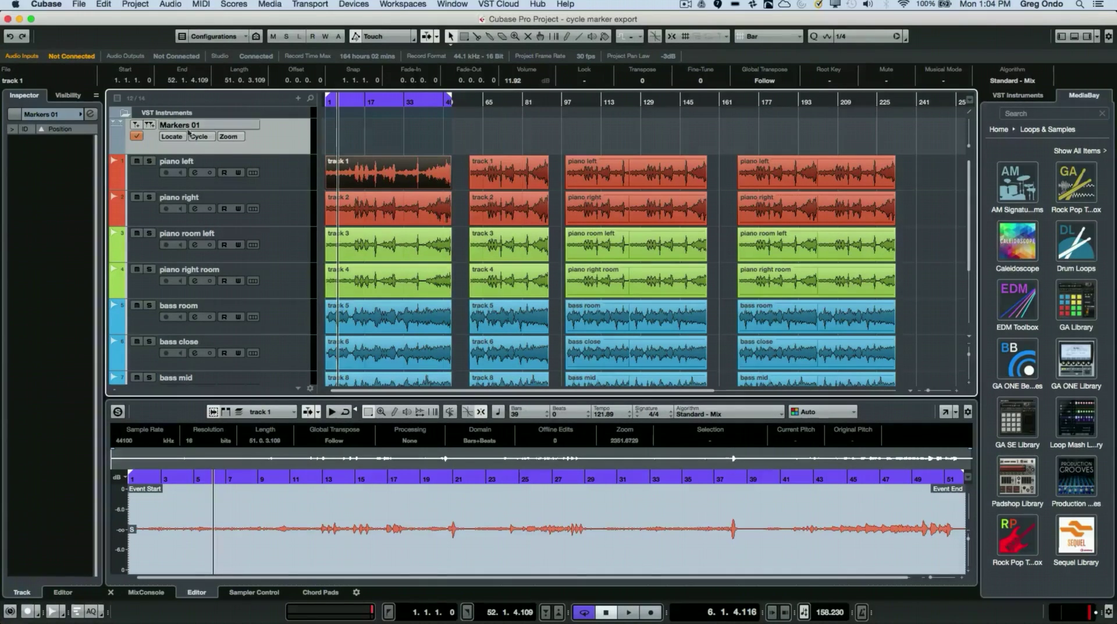
double_click(167, 126)
key("Return")
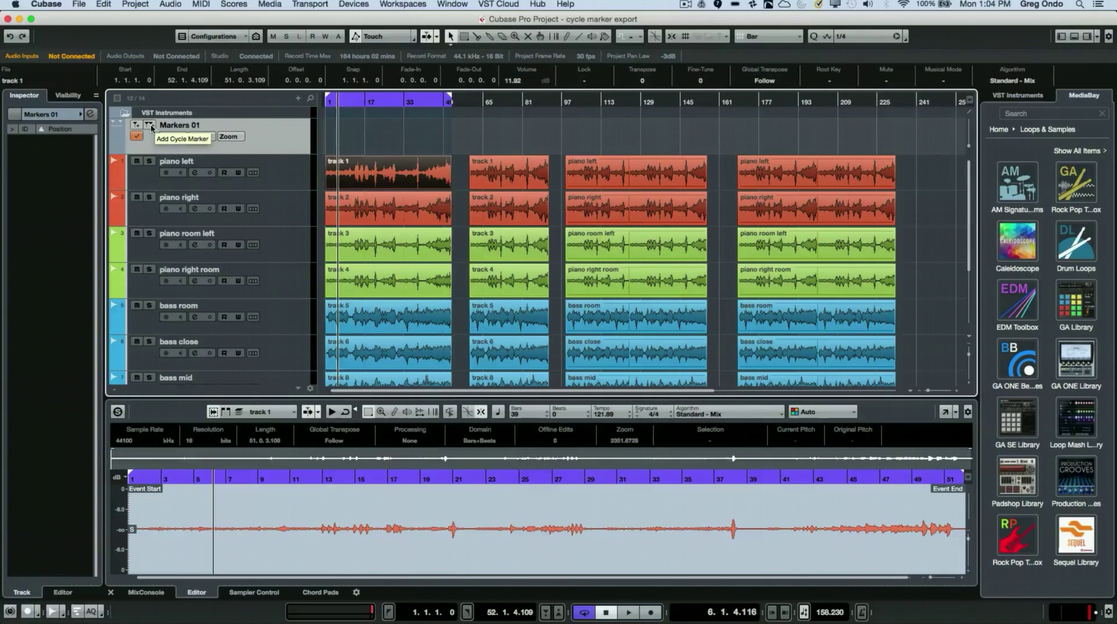
left_click(150, 125)
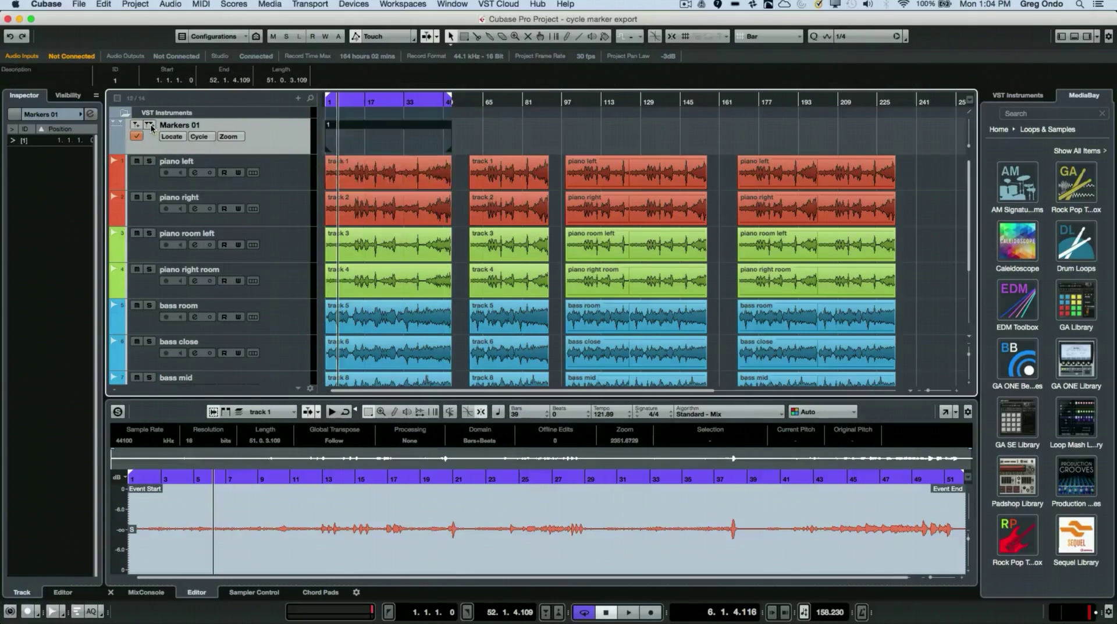
left_click(78, 4)
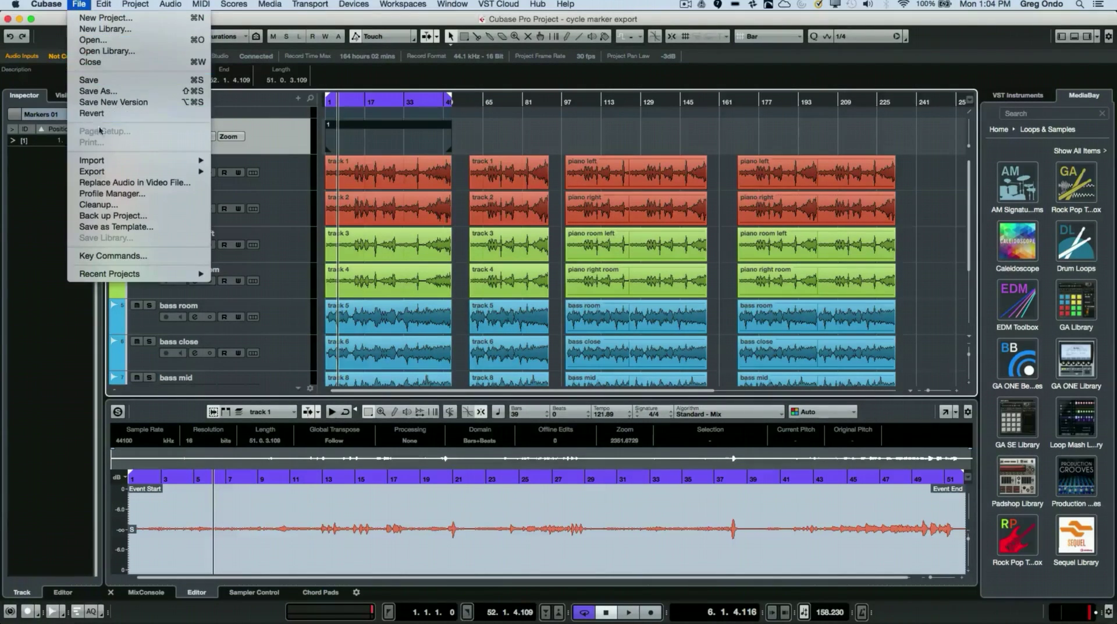
left_click(114, 256)
scroll(508, 232, "up", 5)
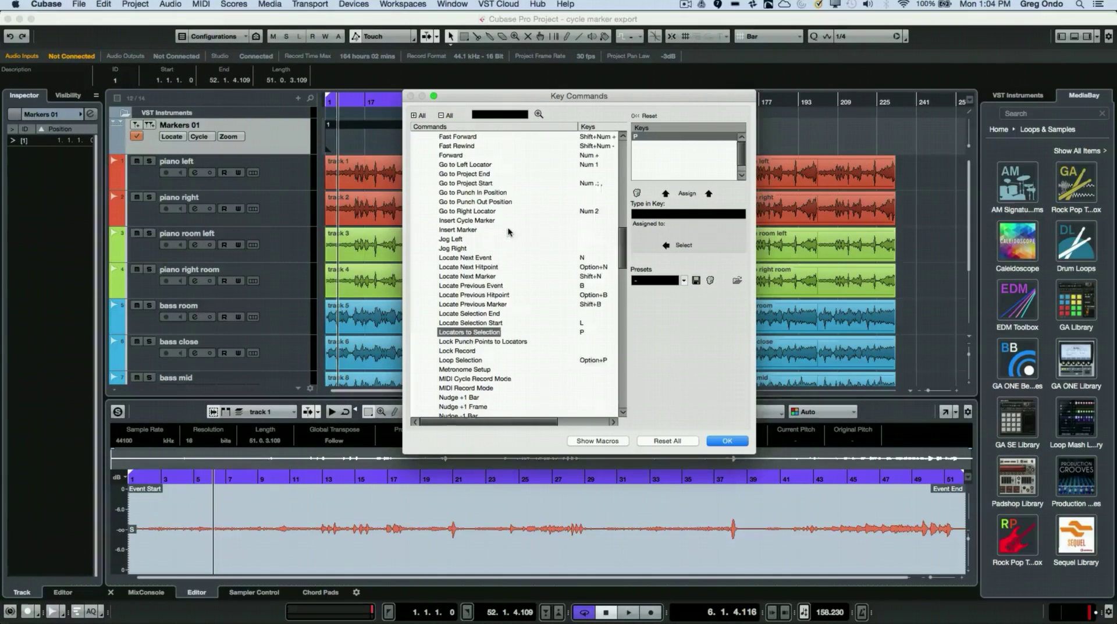
scroll(506, 231, "up", 5)
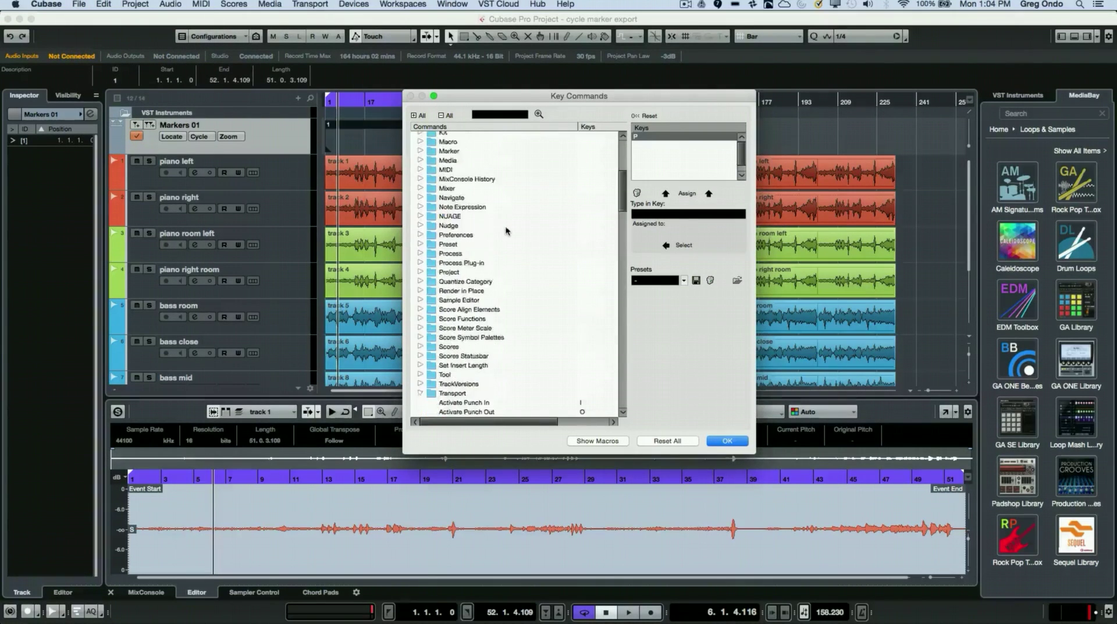
scroll(500, 226, "down", 4)
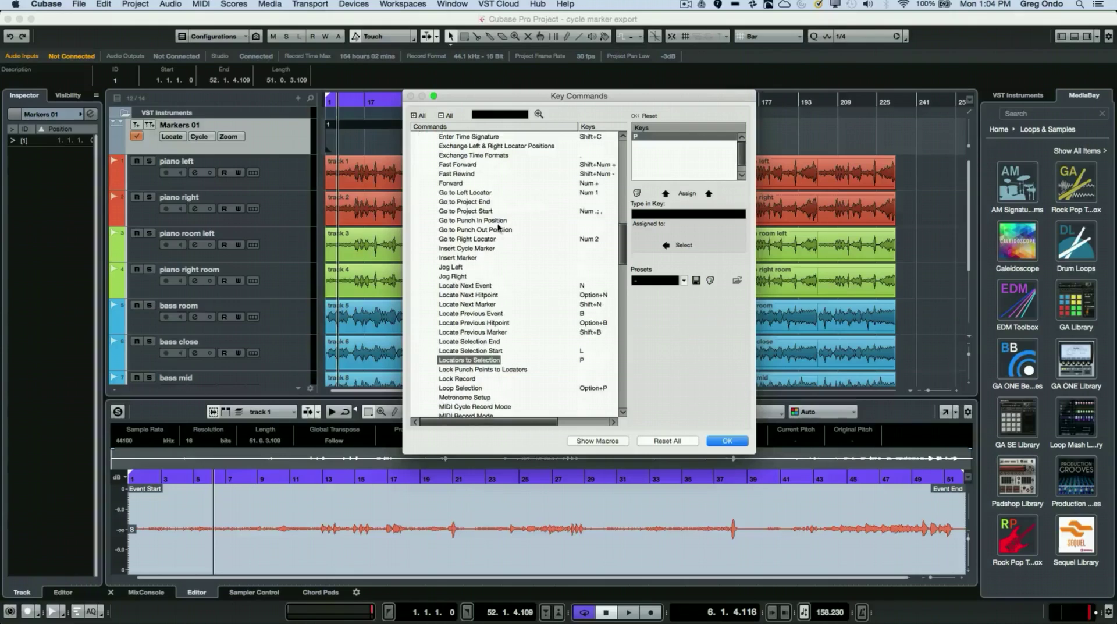
left_click(729, 441)
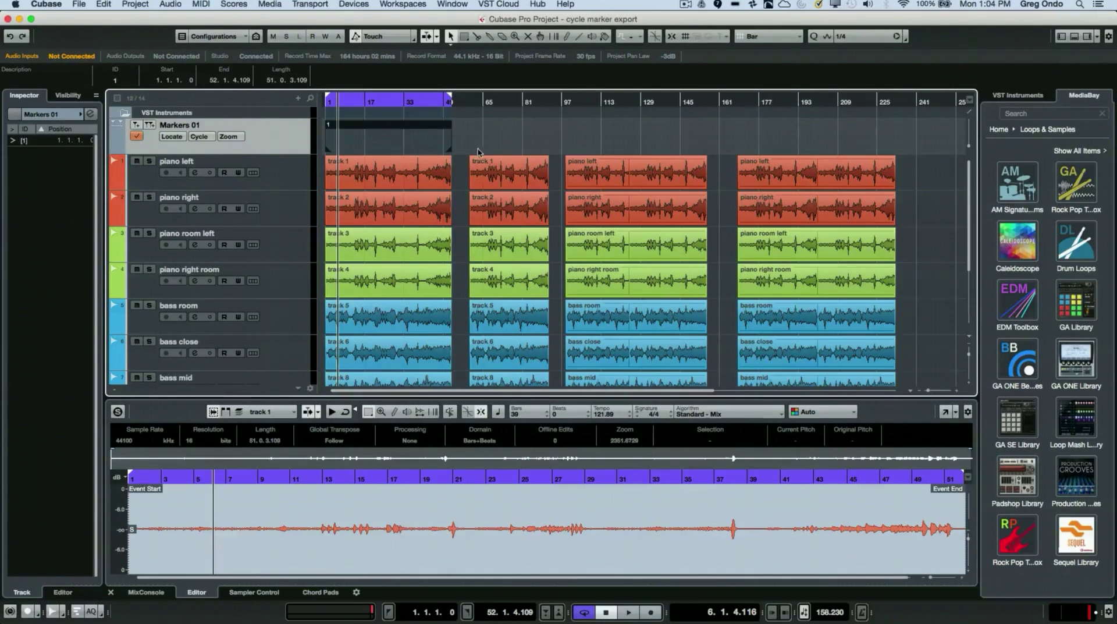
Add cycle markers 2 (bars 59–91), 3 and 4 (bars 168–232) from the piano left section events.
left_click(508, 168)
left_click(508, 170)
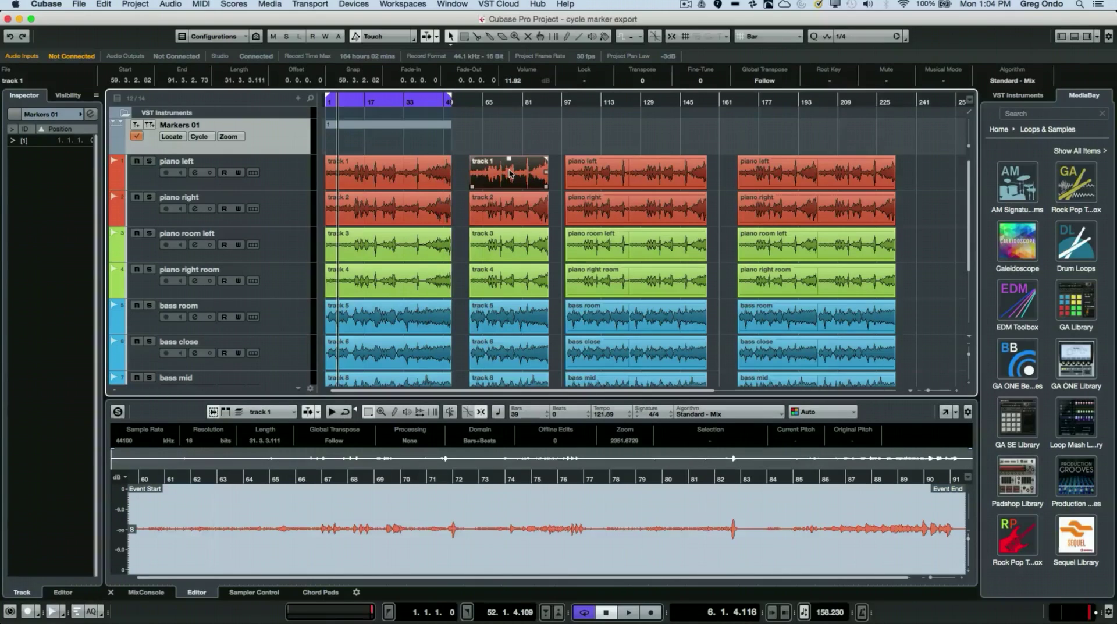
key("p")
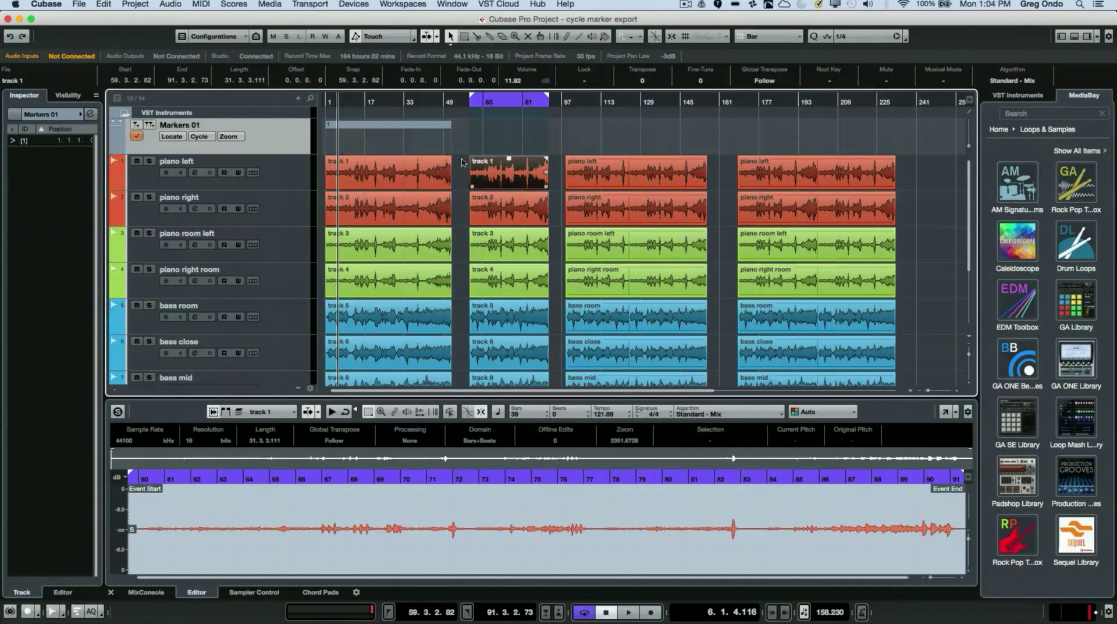
left_click(151, 125)
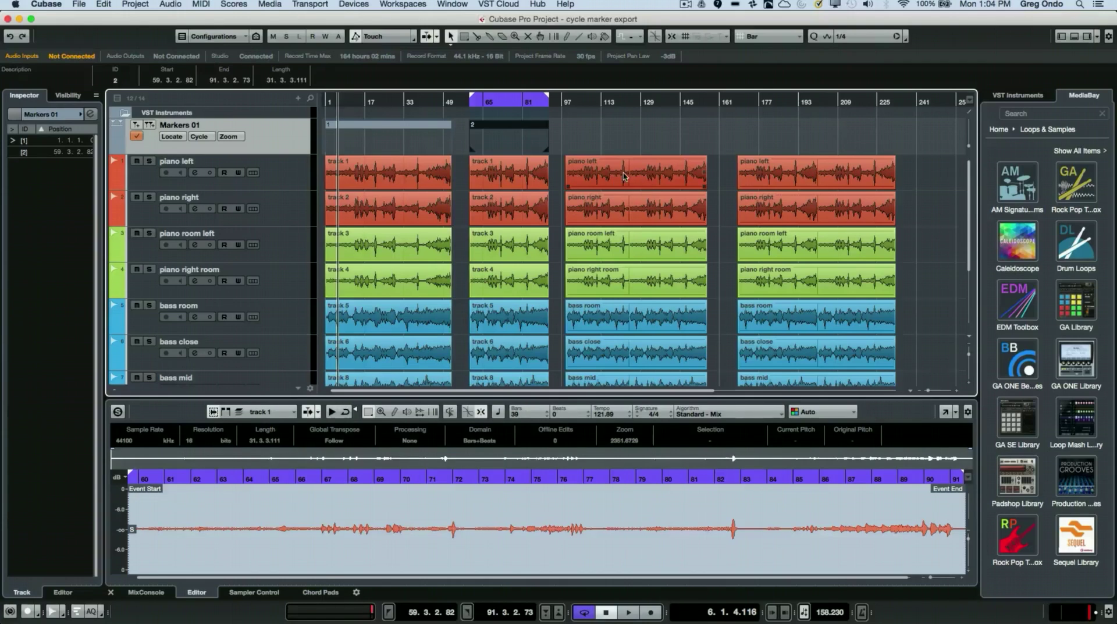
left_click(623, 178)
key("p")
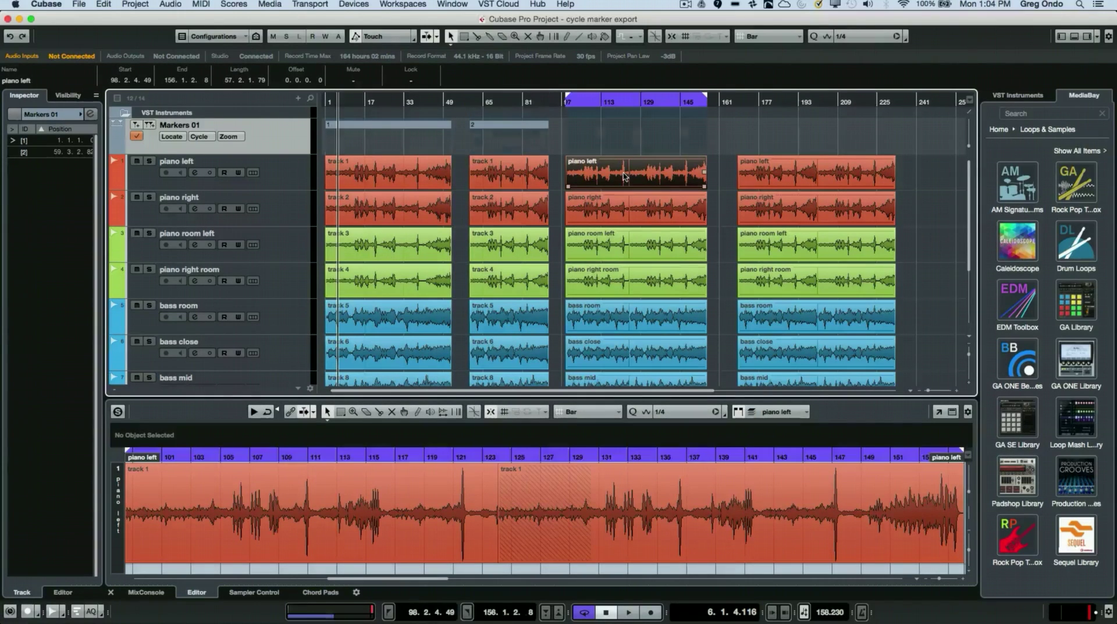
left_click(151, 125)
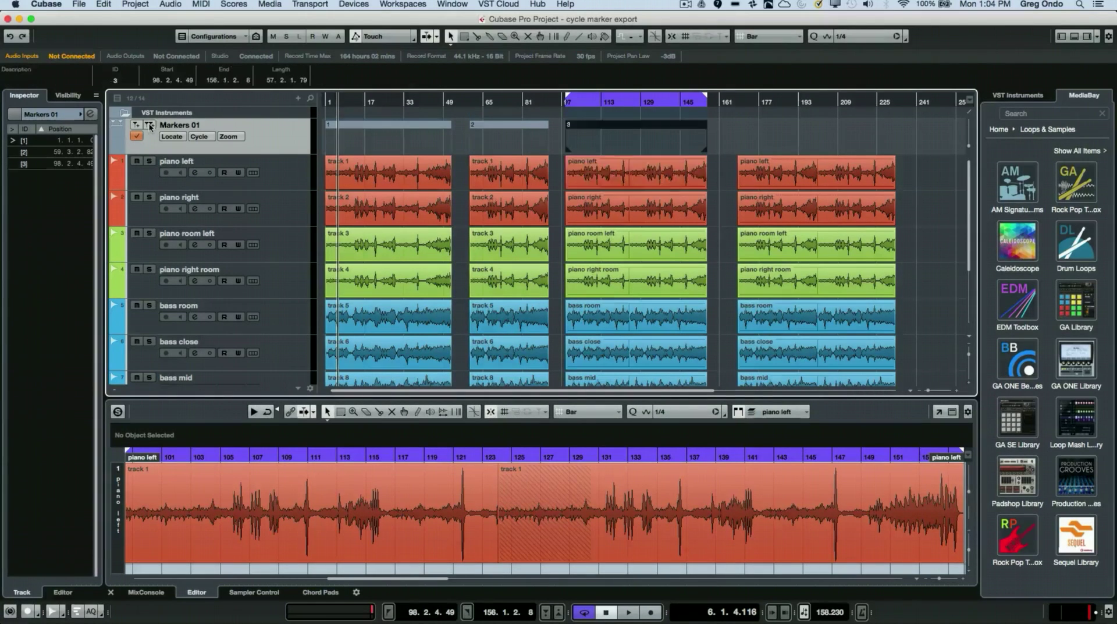
left_click(821, 172)
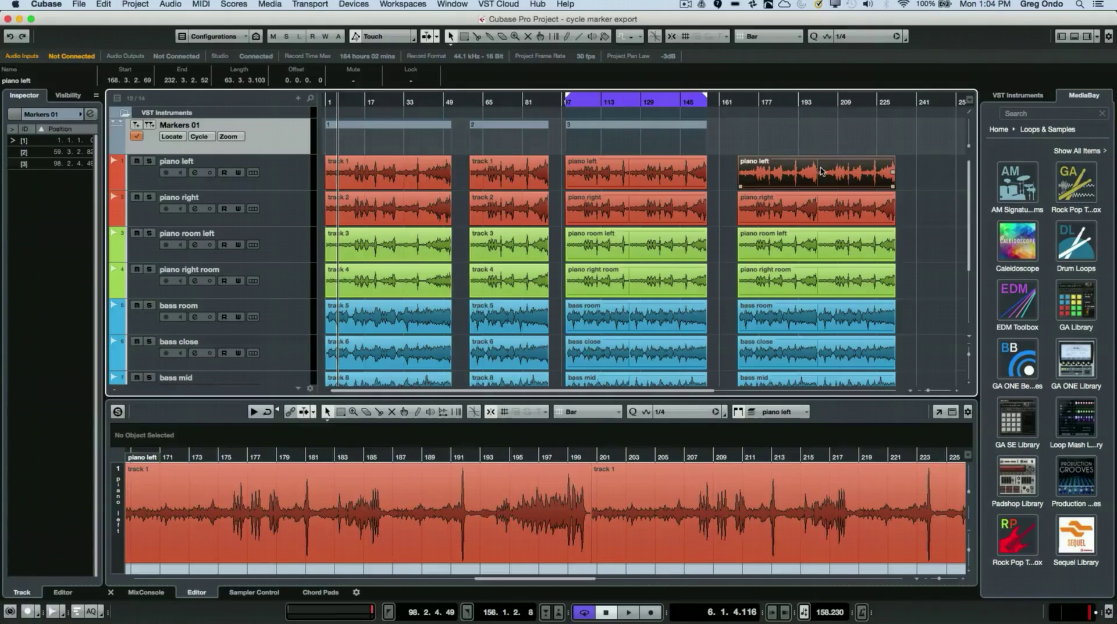
key("p")
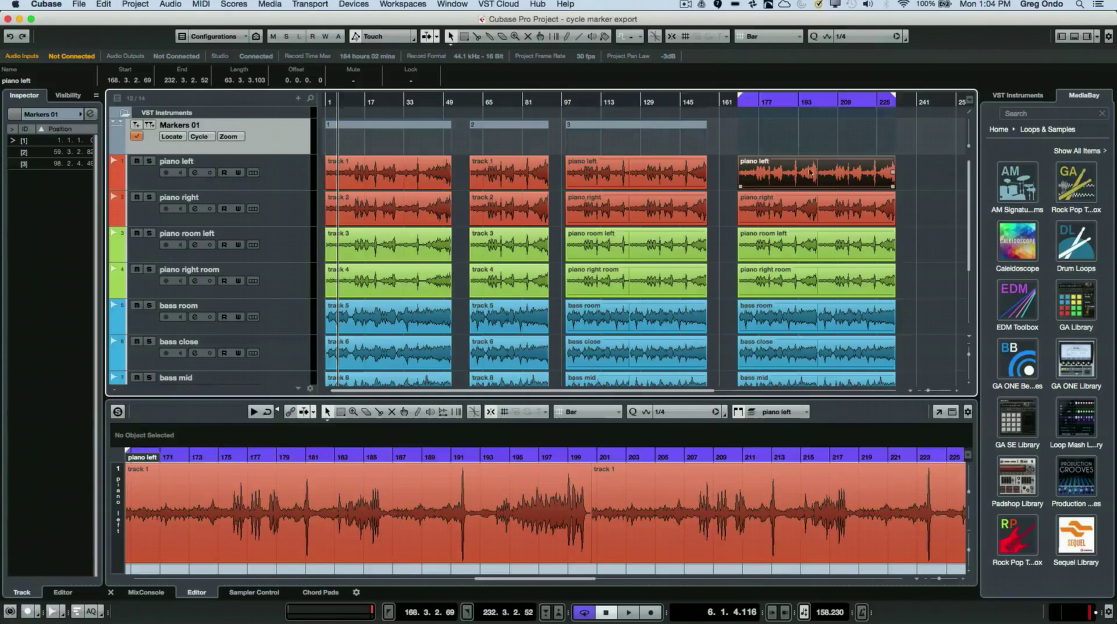
left_click(150, 124)
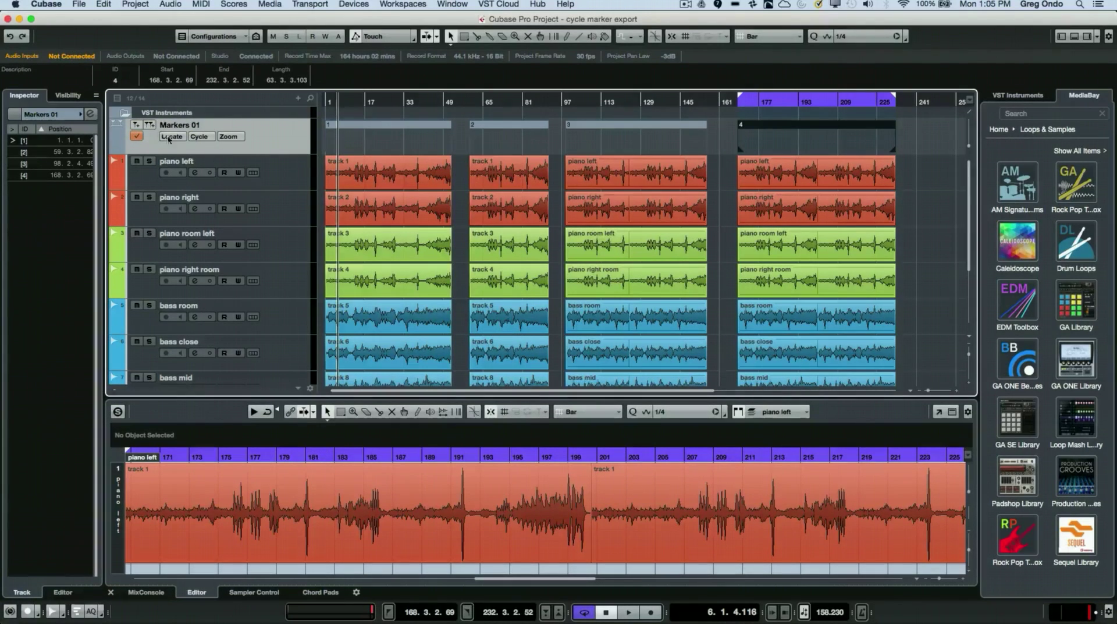
Open the Markers window and name the first cycle marker Allegro.
left_click(276, 165)
left_click(271, 140)
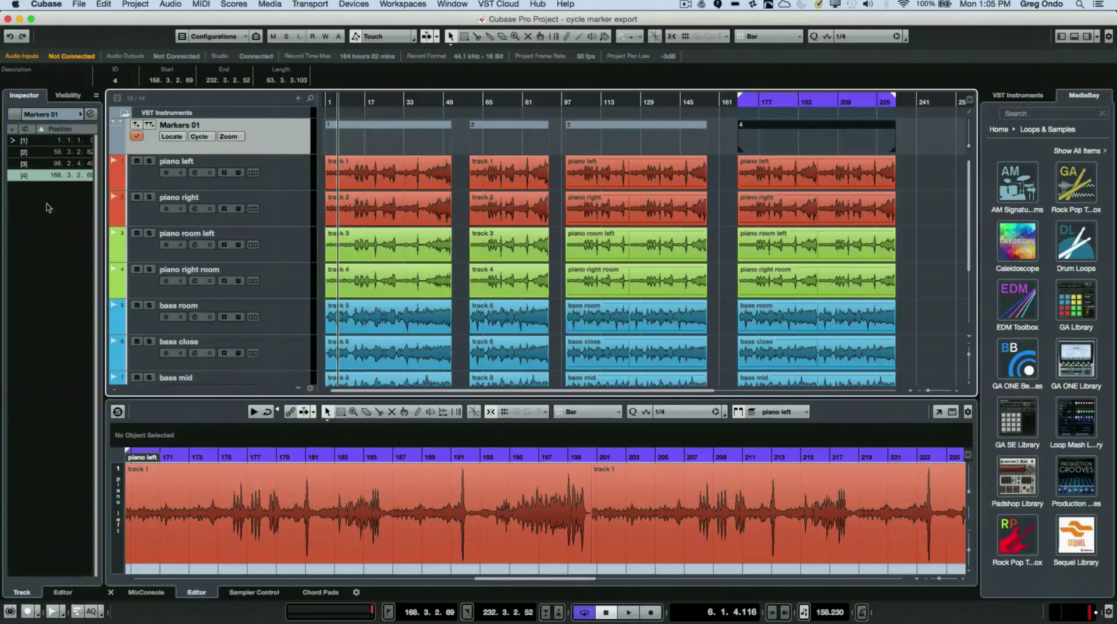
left_click(90, 115)
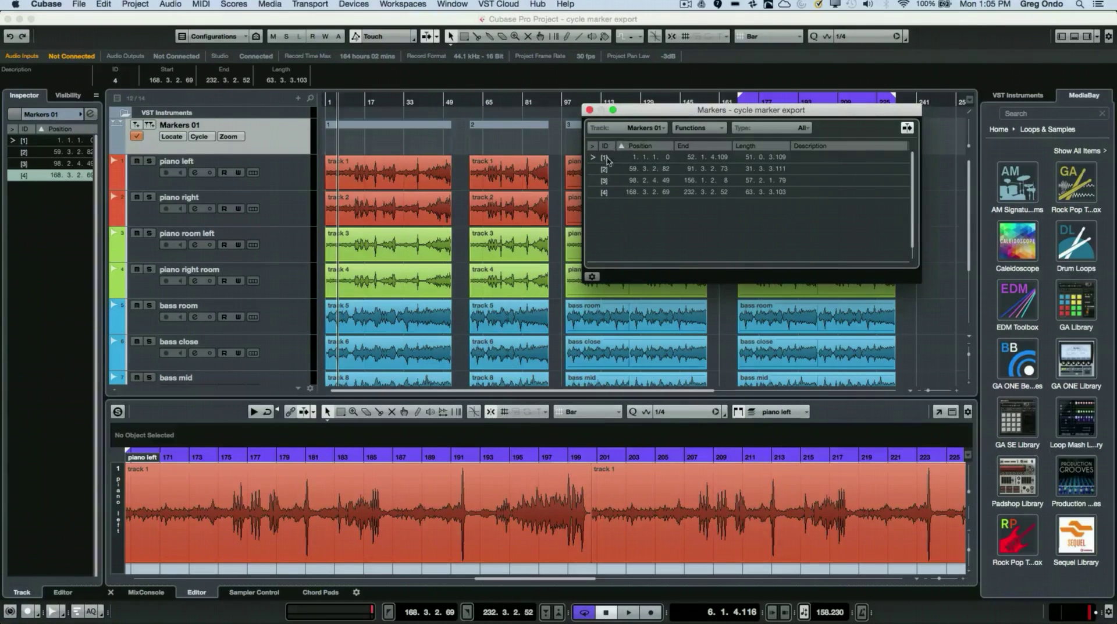
left_click(852, 156)
left_click(851, 157)
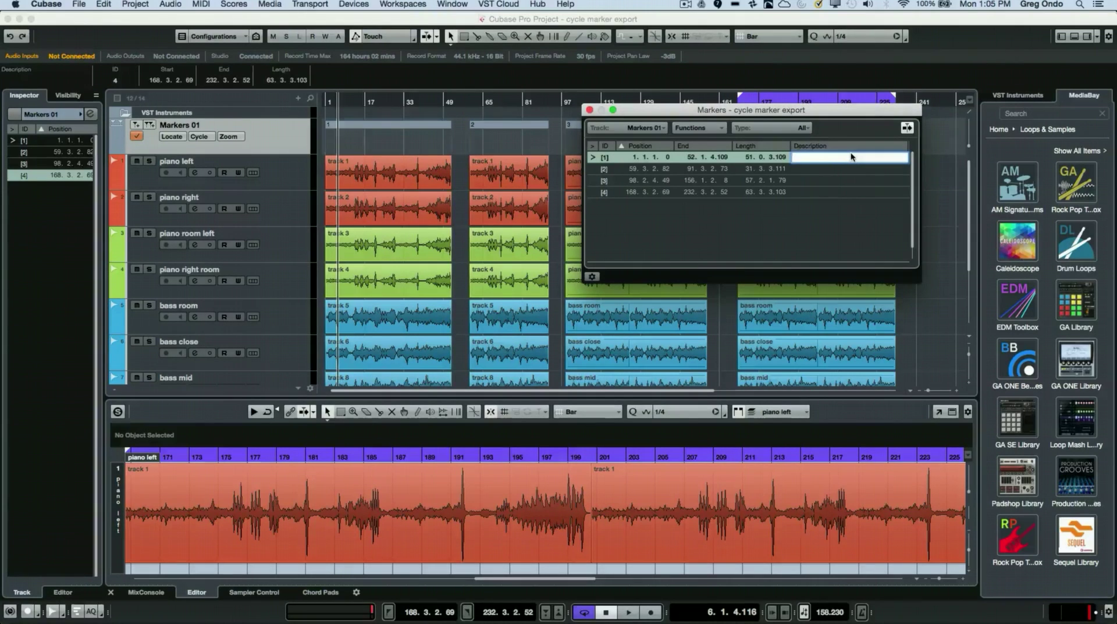
type("Allegro")
key("Return")
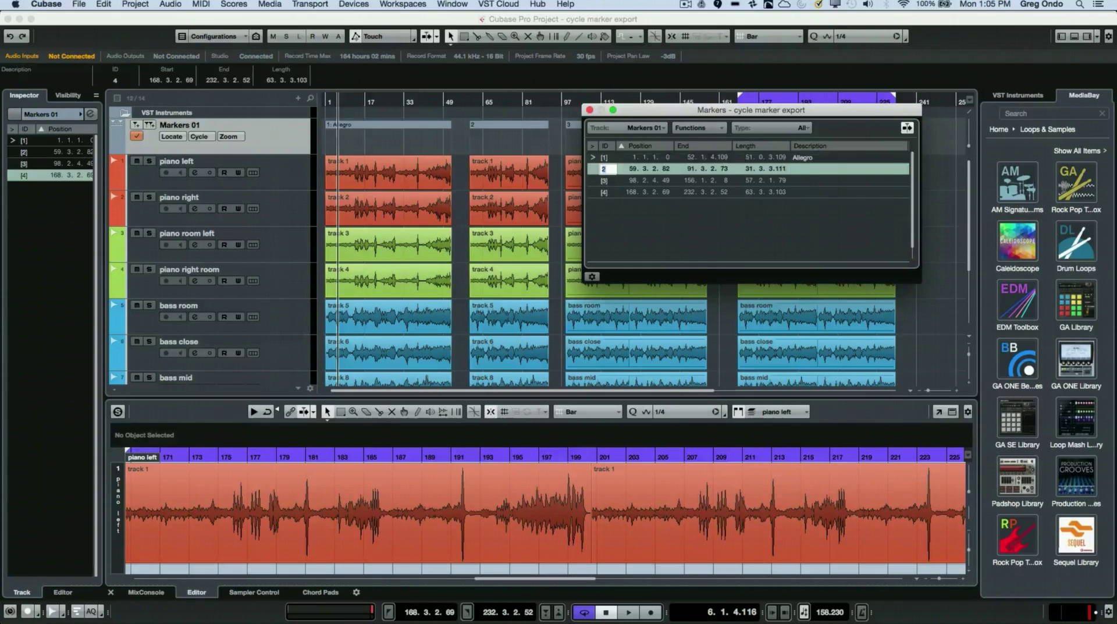
Name the other markers Andante, Allegro Molto and Allegro Vivace, then close the Markers window.
double_click(842, 169)
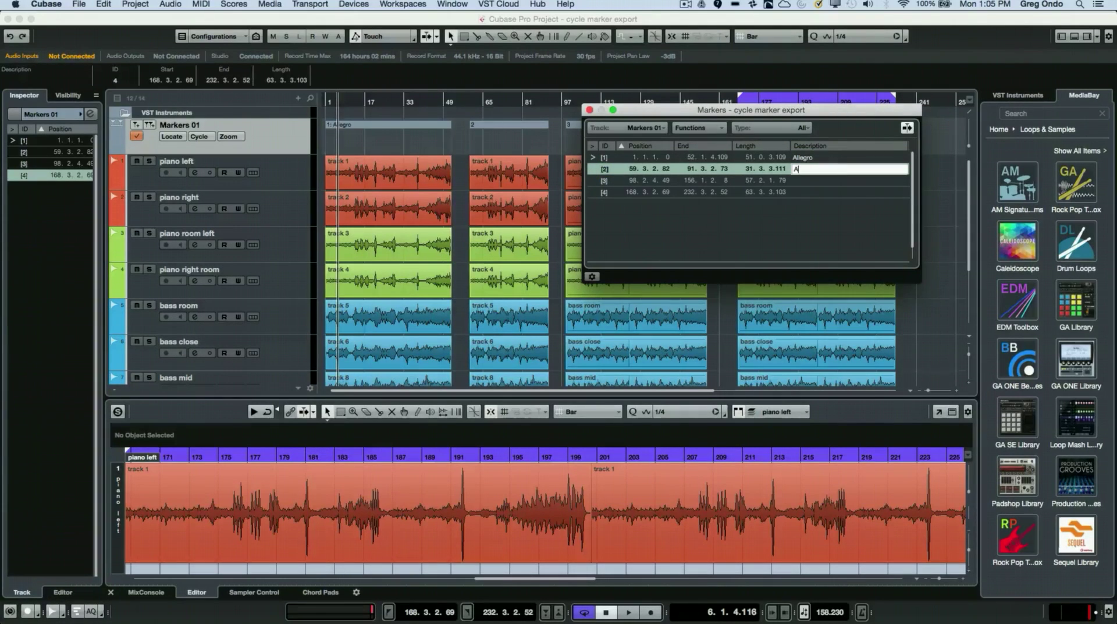
type("Ant")
type("ante")
key("Return")
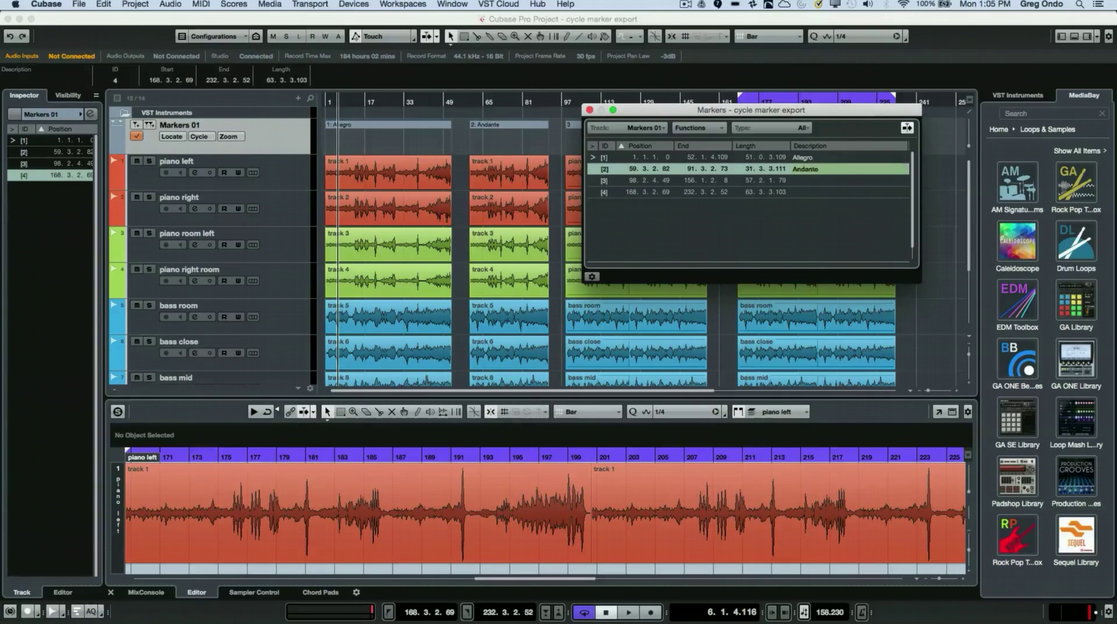
double_click(842, 181)
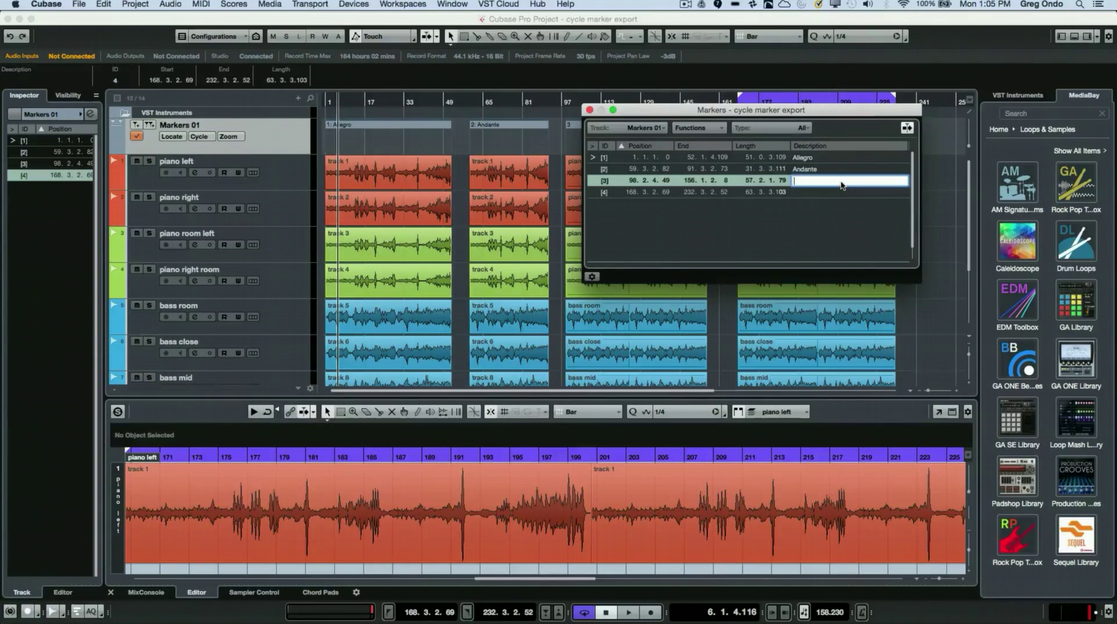
type("Allegro Molto")
double_click(830, 192)
type("Alle")
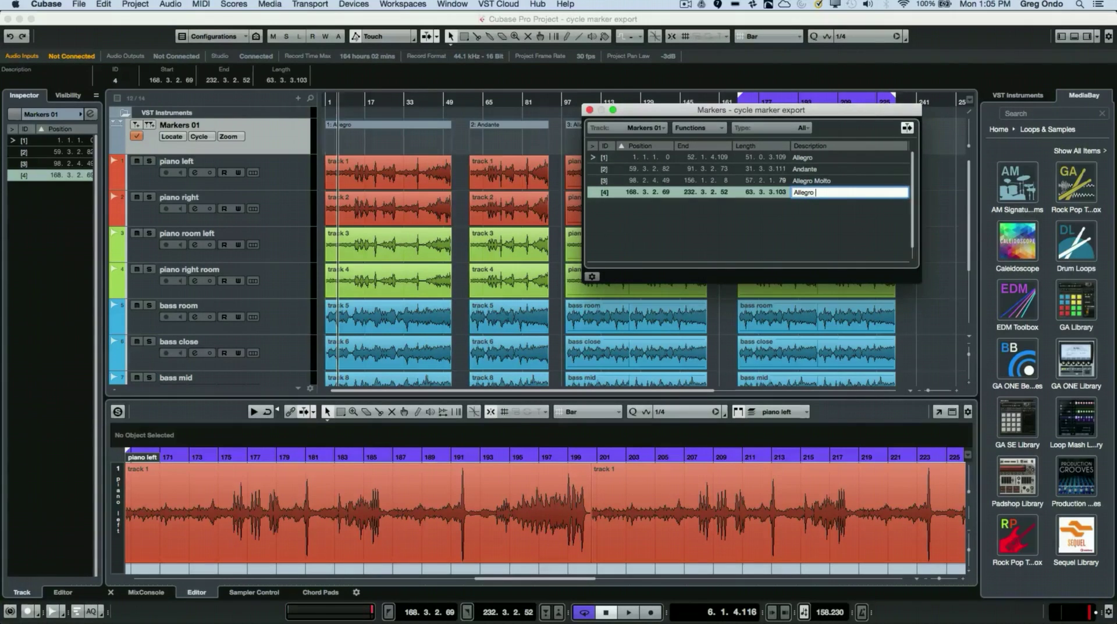
key("Return")
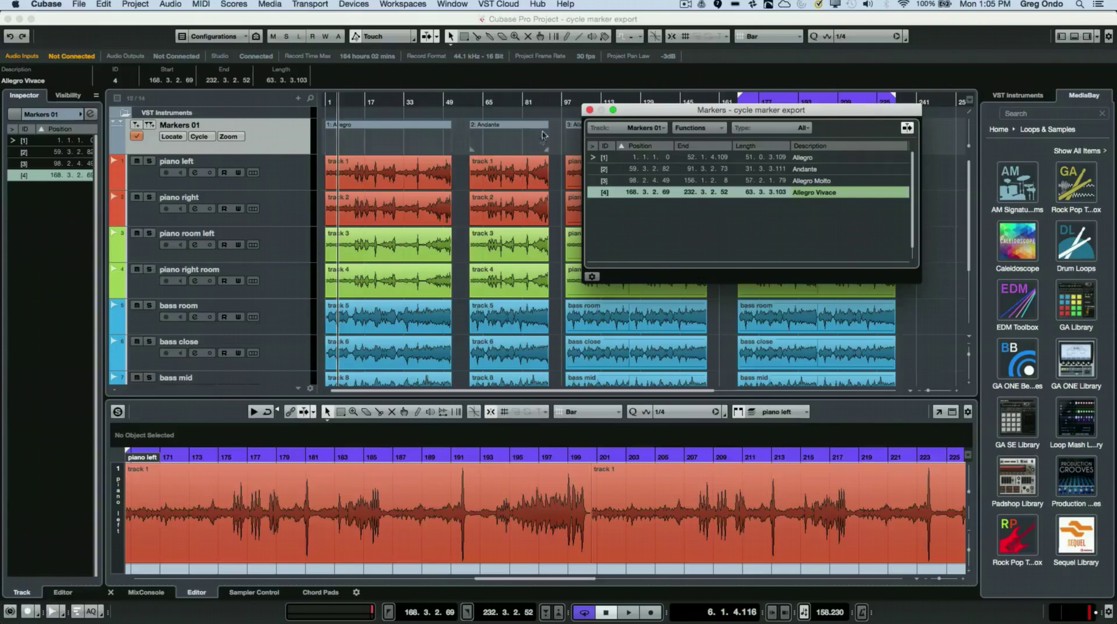
left_click(589, 110)
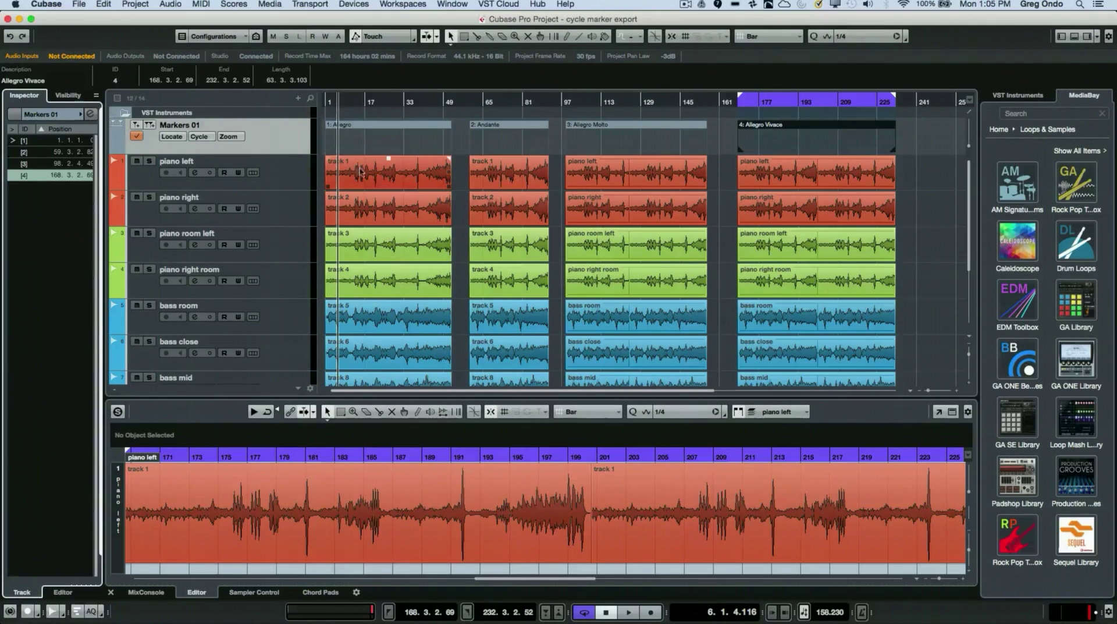
Bring up the Export Audio Mixdown dialog from File > Export.
left_click(78, 5)
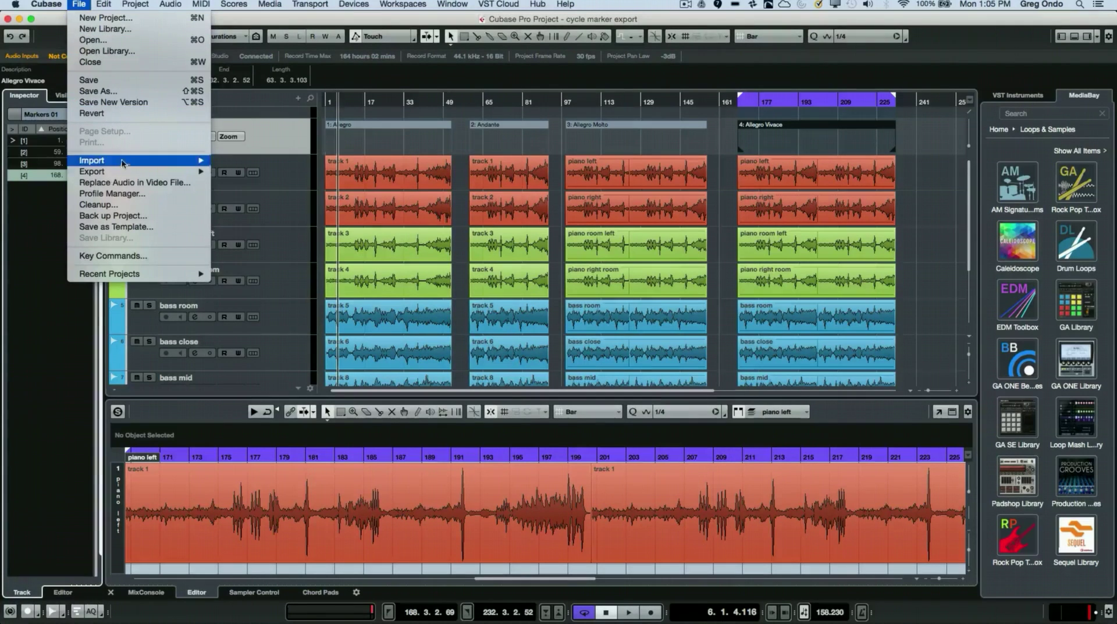
mouse_move(132, 172)
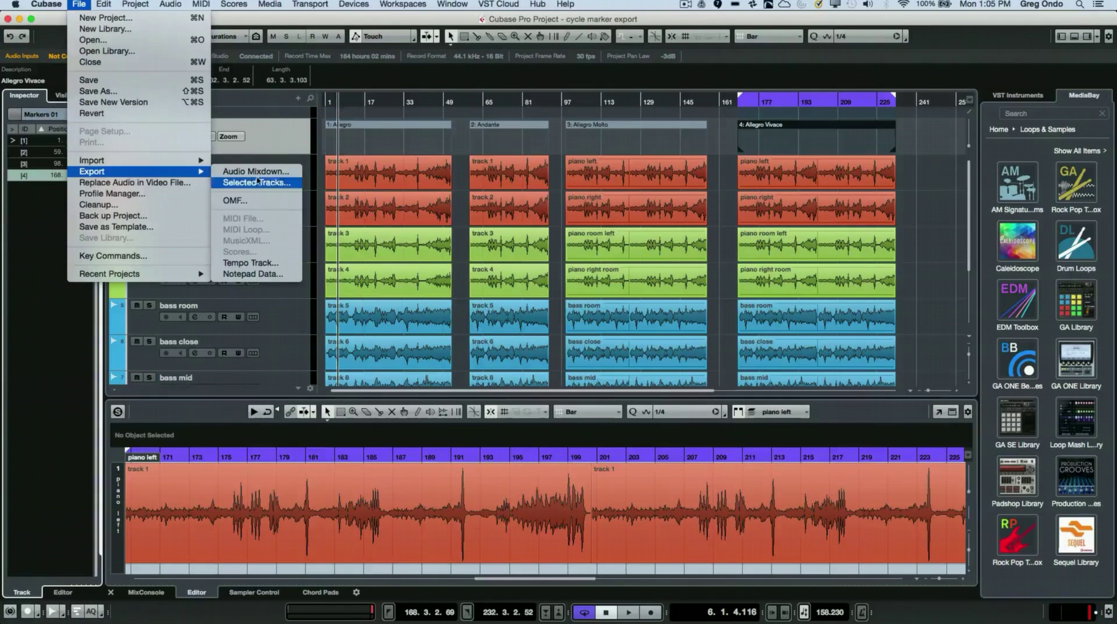
left_click(260, 173)
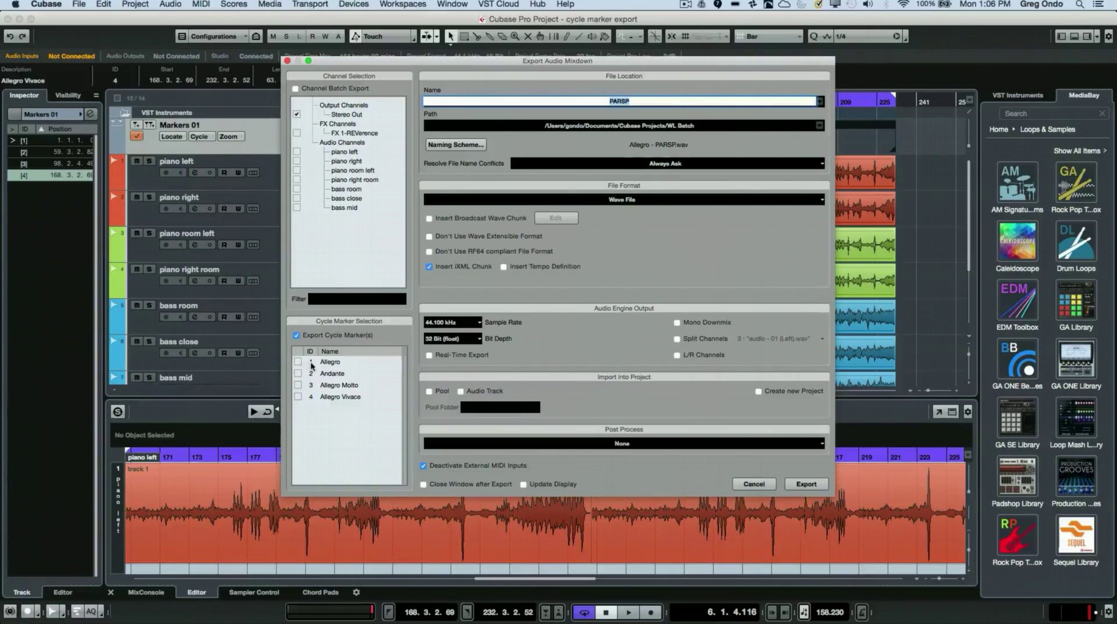
Enable Export Cycle Marker(s) and tick Allegro, Andante, Allegro Molto and Allegro Vivace.
left_click(297, 336)
left_click(297, 336)
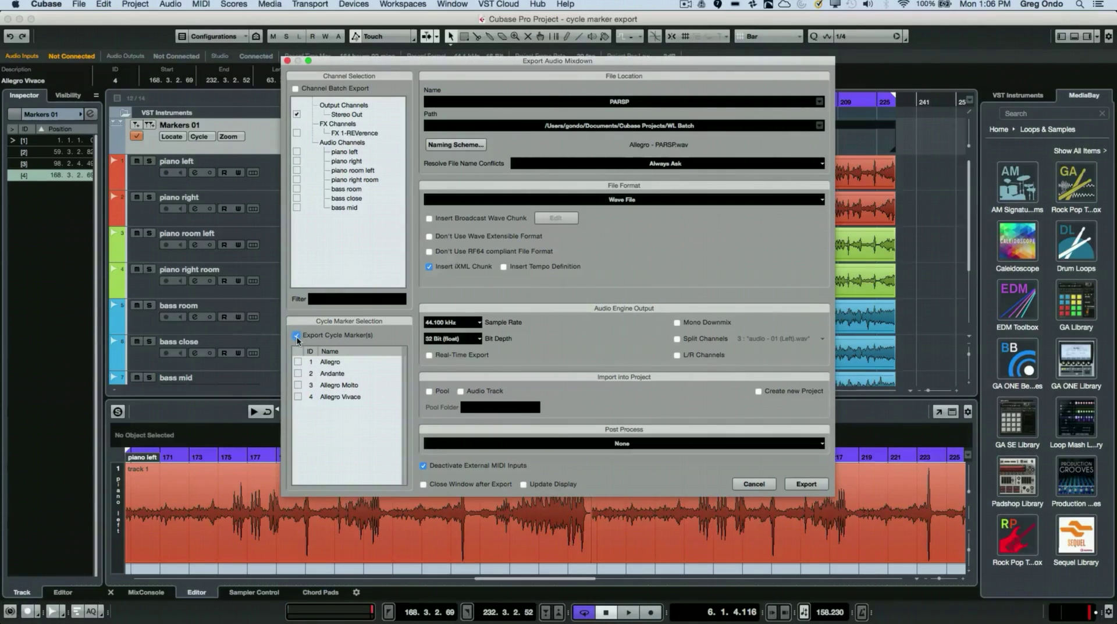
left_click(298, 361)
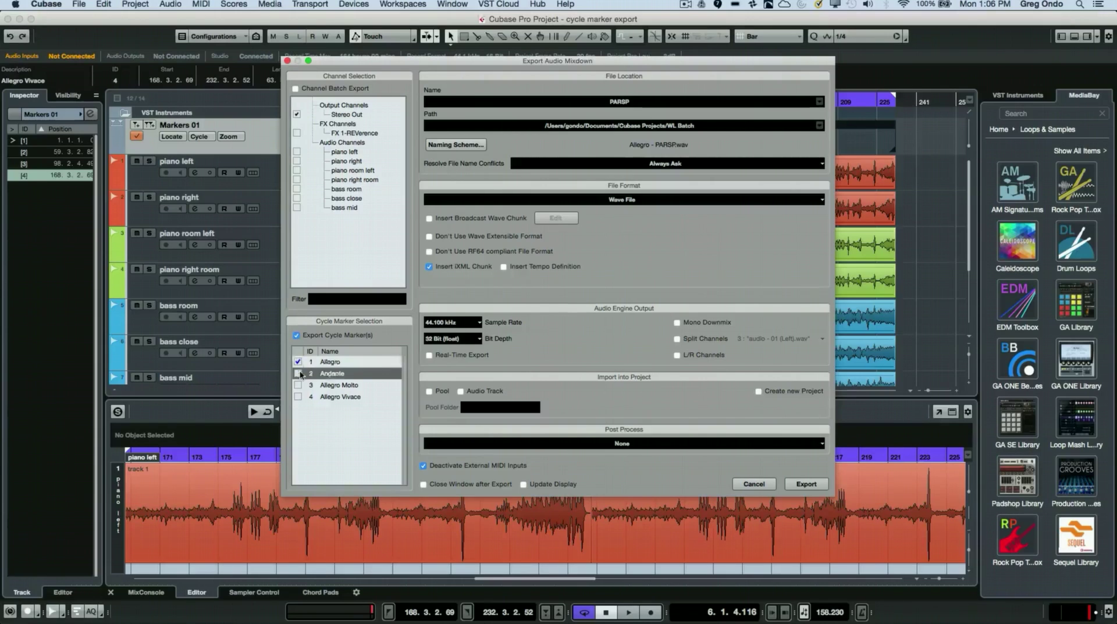
left_click(299, 373)
left_click(300, 385)
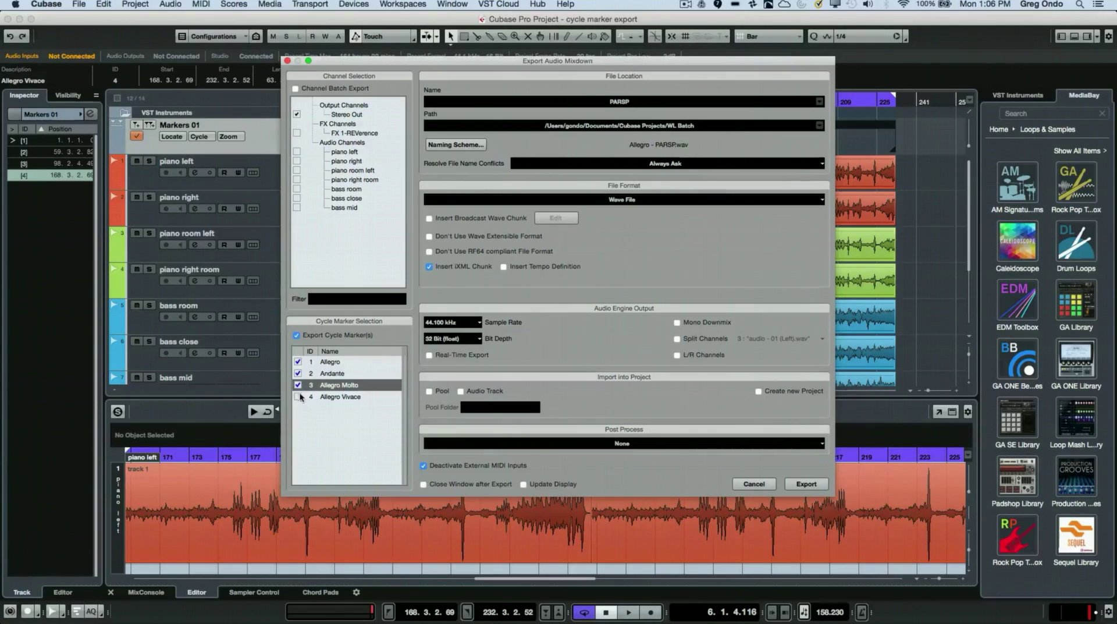
left_click(299, 396)
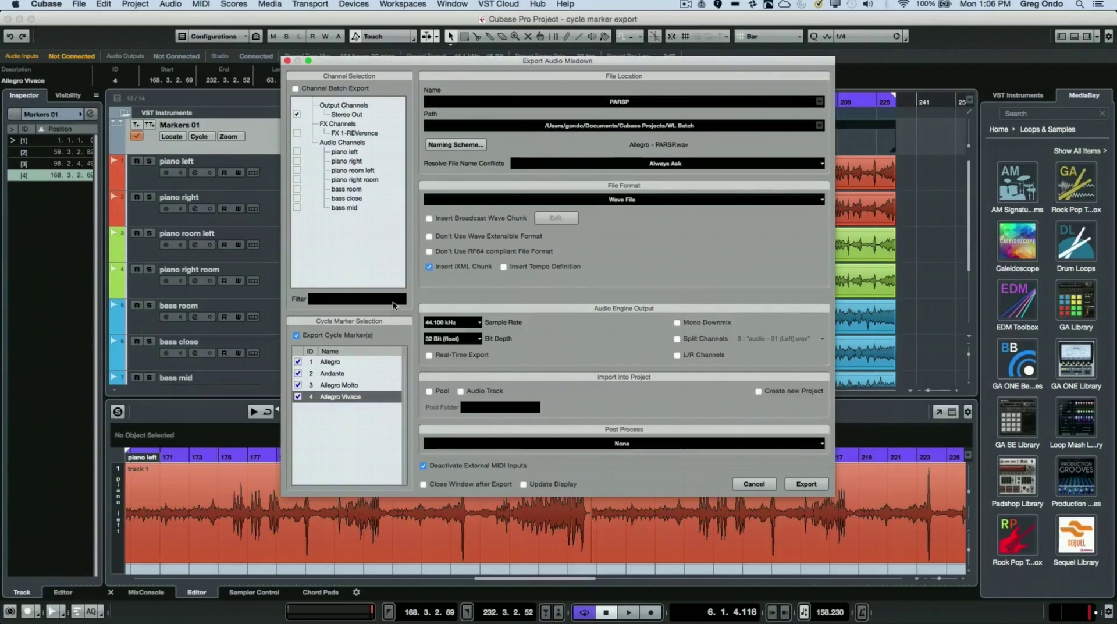
Replace the marker and project name chips in the naming scheme with CycleMarkerNm only.
left_click(474, 146)
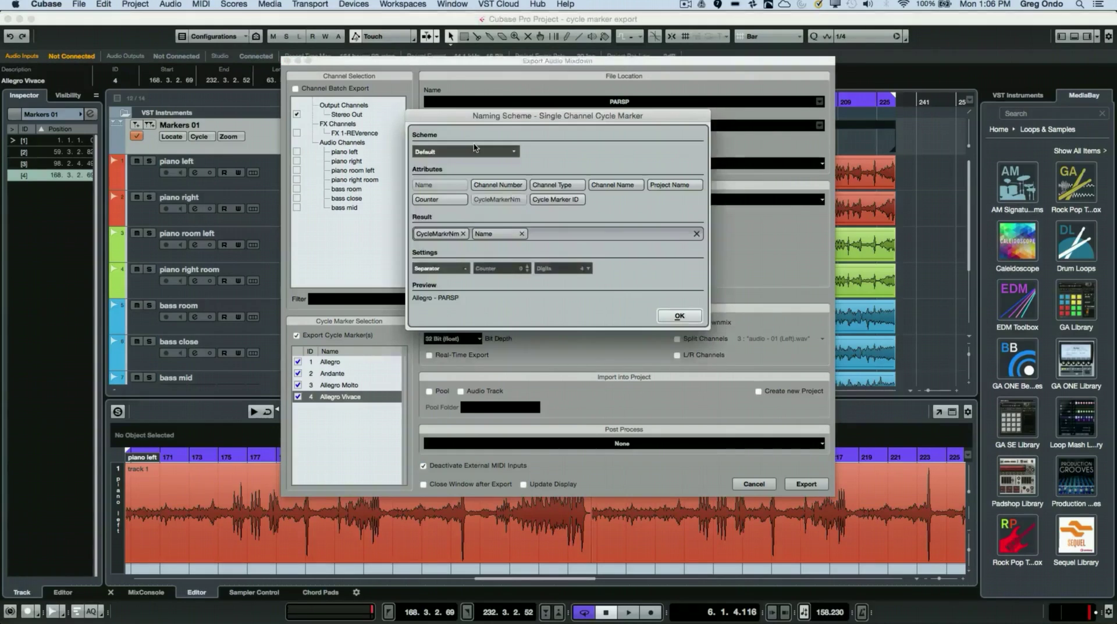
left_click(463, 234)
left_click(463, 234)
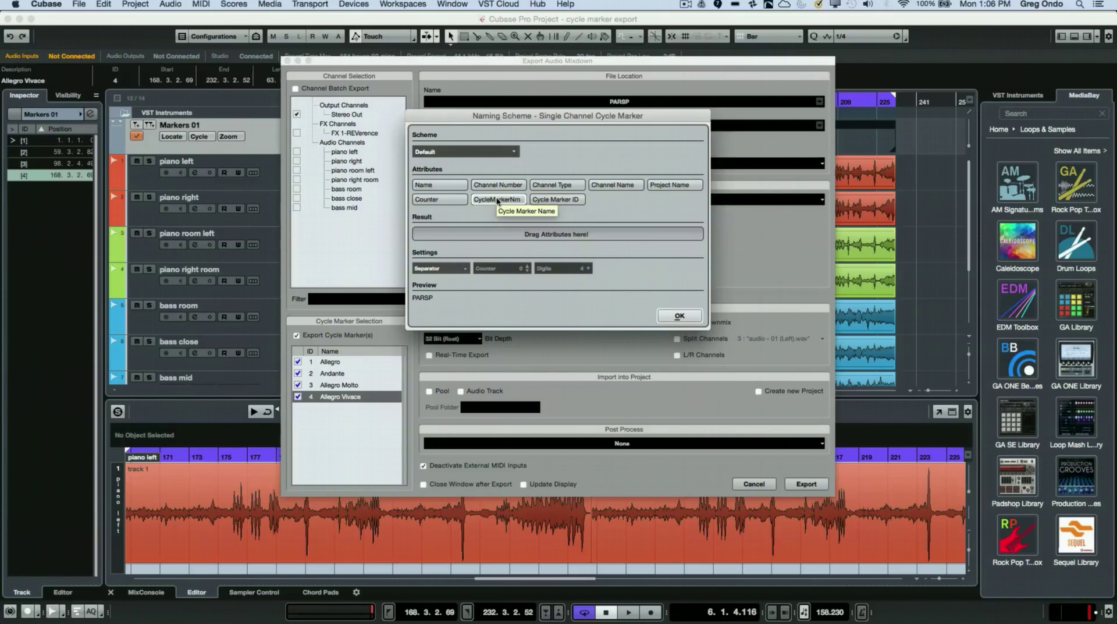
left_click_drag(496, 201, 466, 235)
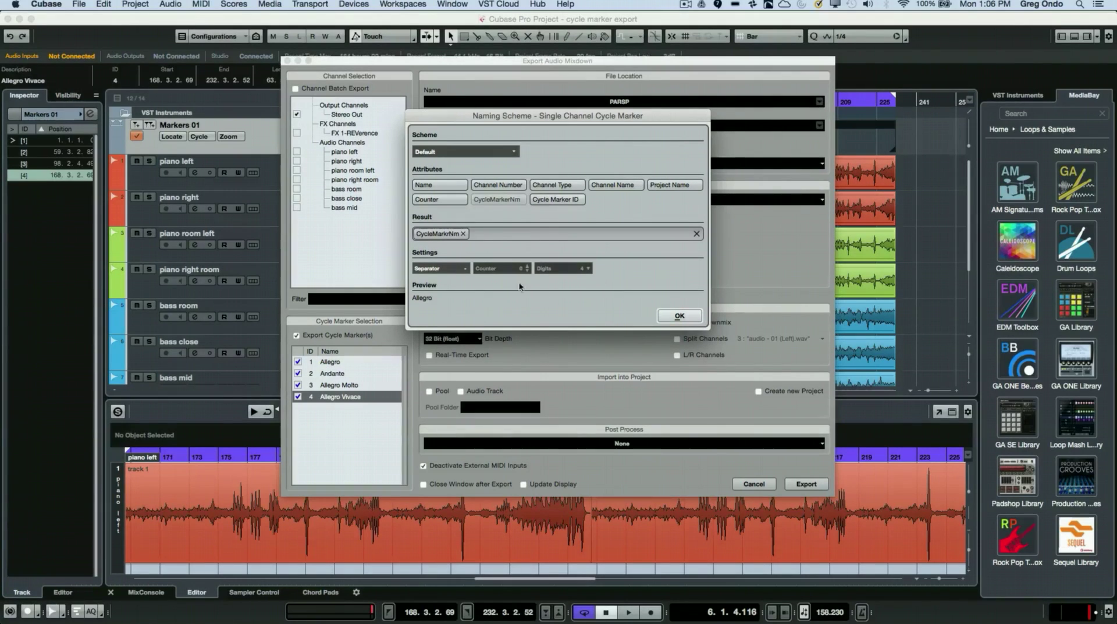
Confirm the naming scheme, tick import as Audio Track, and leave the export path unchanged.
left_click(678, 315)
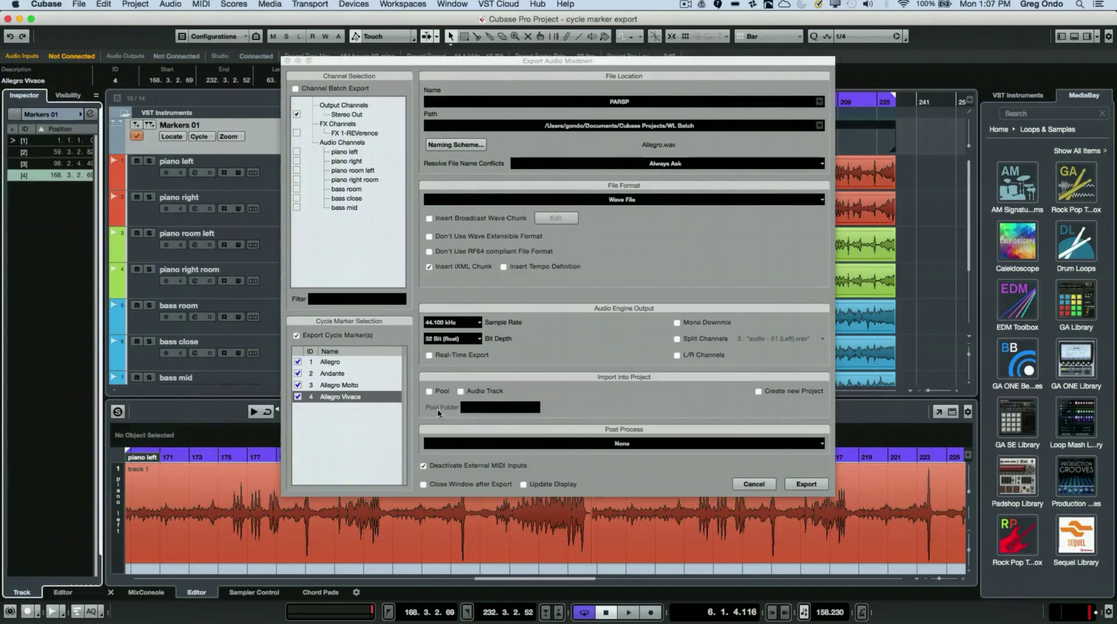
left_click(460, 391)
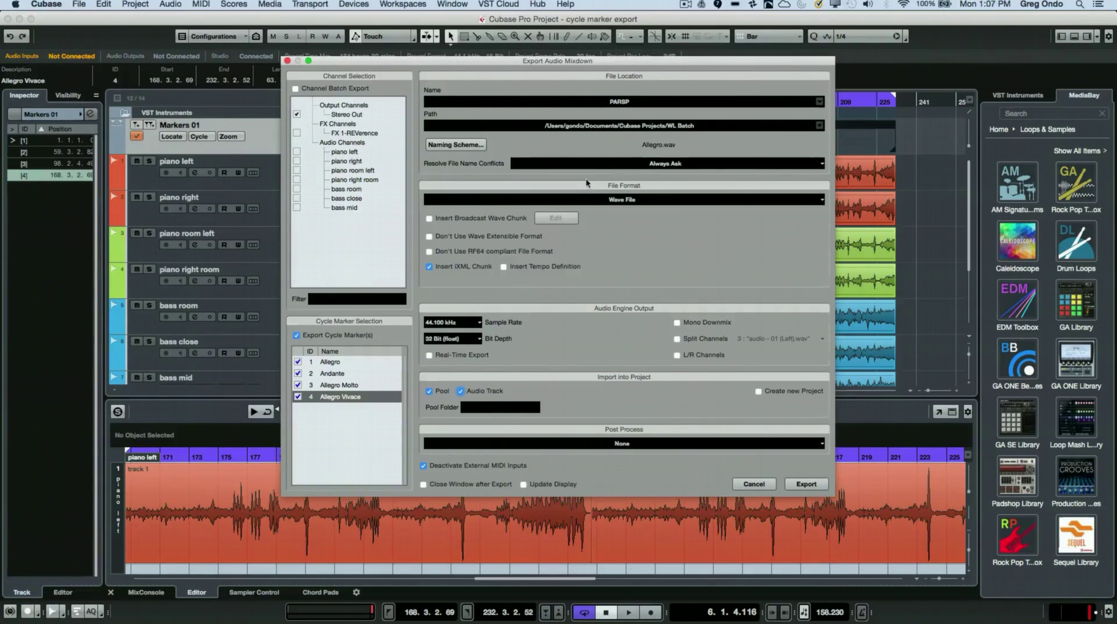
left_click(650, 129)
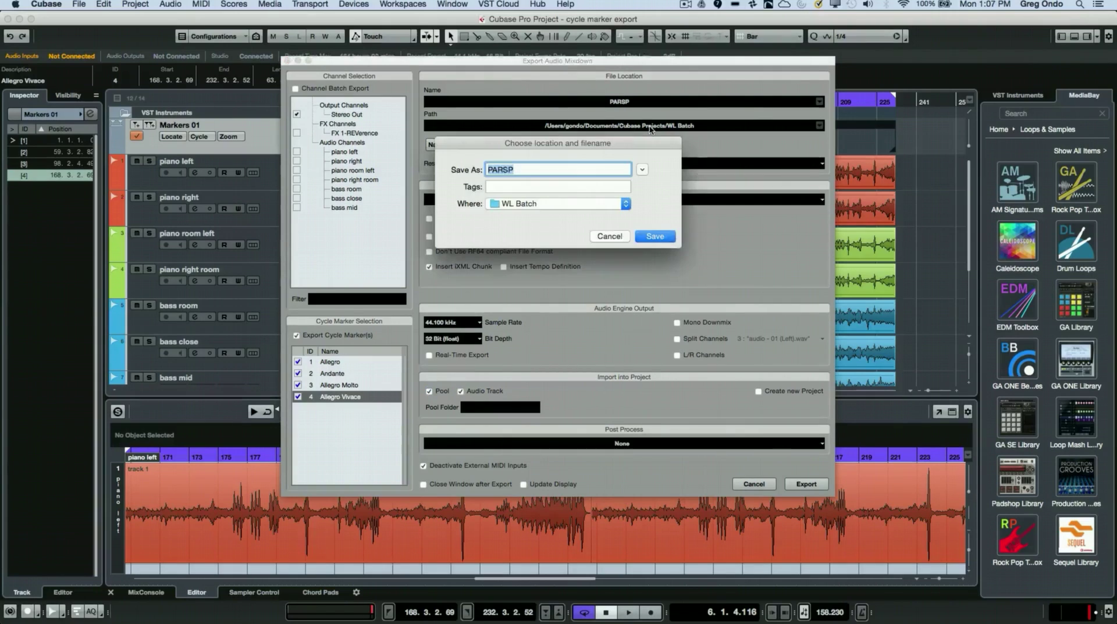
left_click(607, 235)
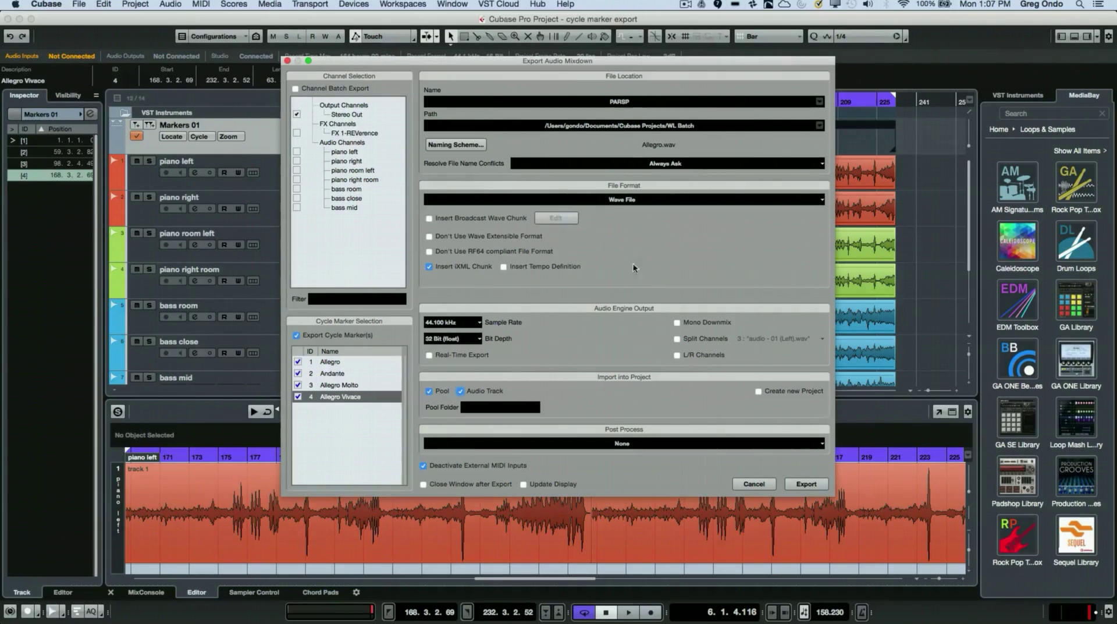
Start exporting the four cycle-marker ranges as separate files.
left_click(808, 483)
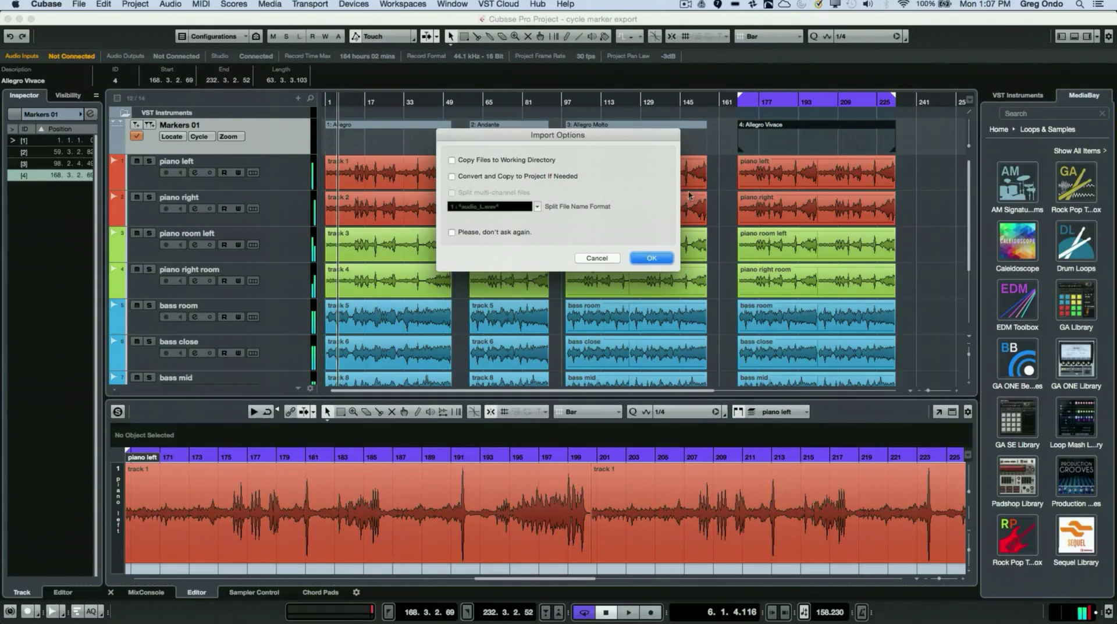
Accept the import options, cancel the export dialog, and check the four new movement tracks.
left_click(646, 260)
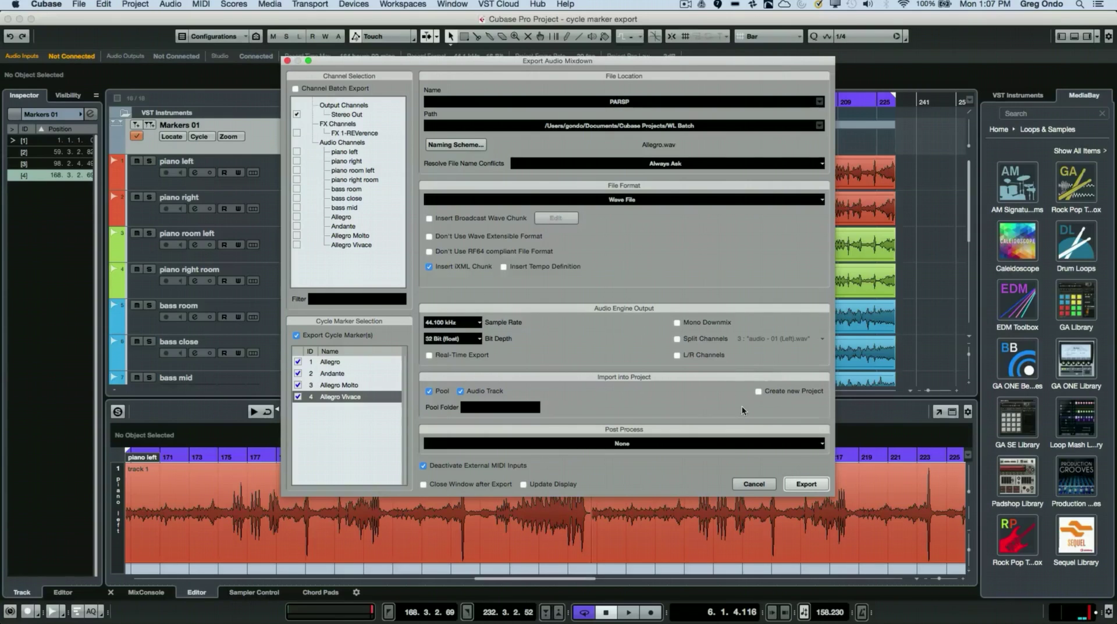
left_click(754, 483)
scroll(658, 213, "down", 3)
scroll(658, 213, "down", 5)
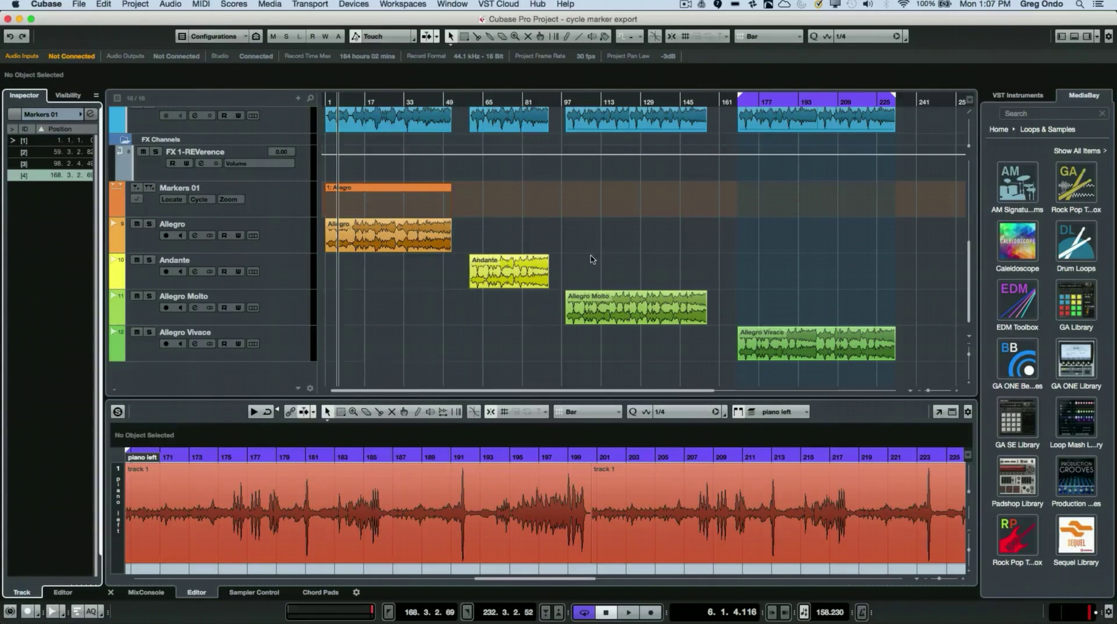
scroll(590, 258, "up", 10)
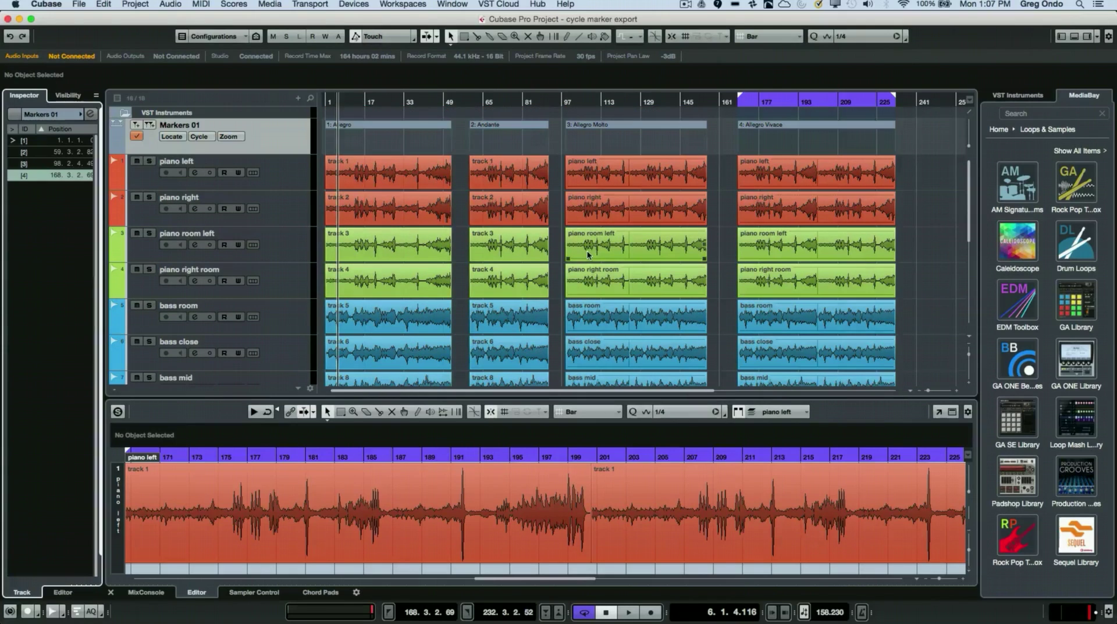